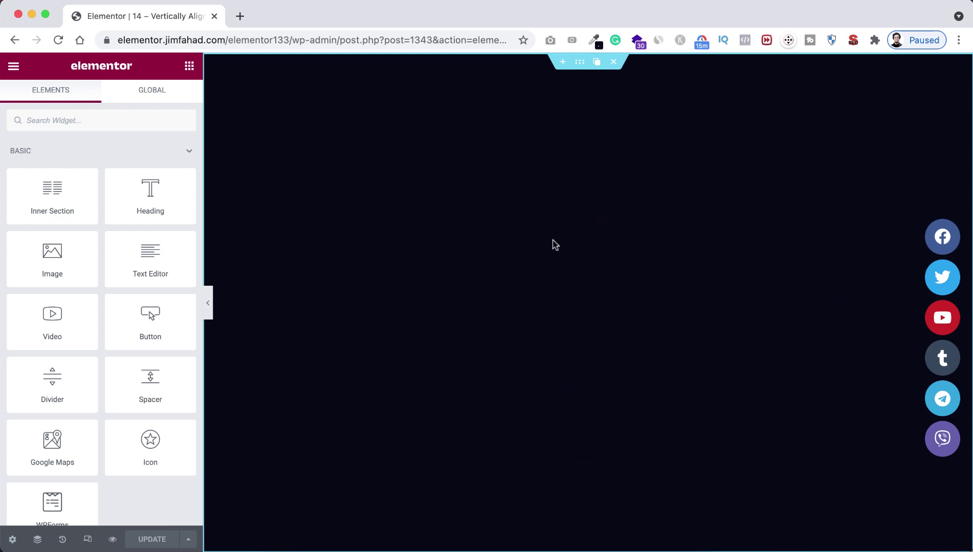
Delete the demo section, save the page, and add a new single-column section
{"action": "left_click", "coordinate": [614, 62]}
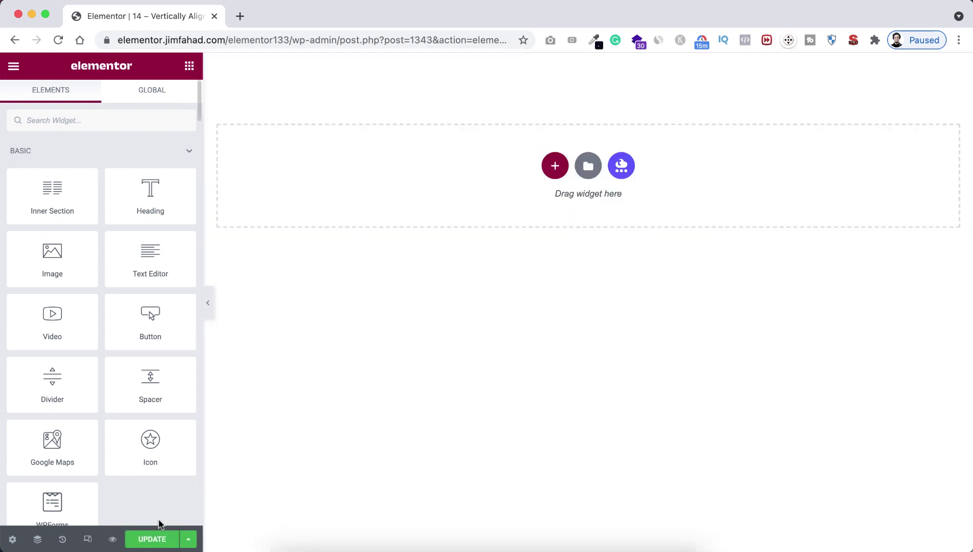
{"action": "left_click", "coordinate": [155, 538]}
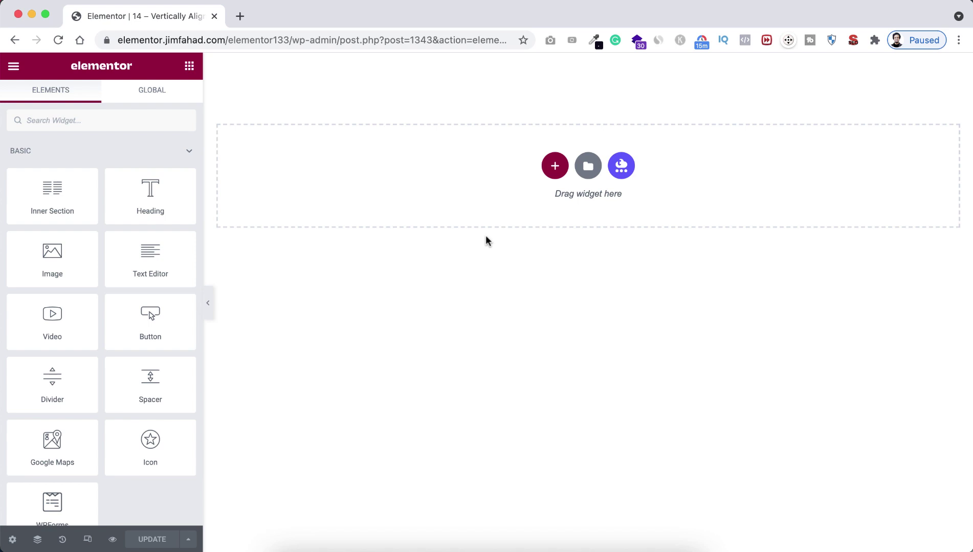
{"action": "left_click", "coordinate": [555, 166]}
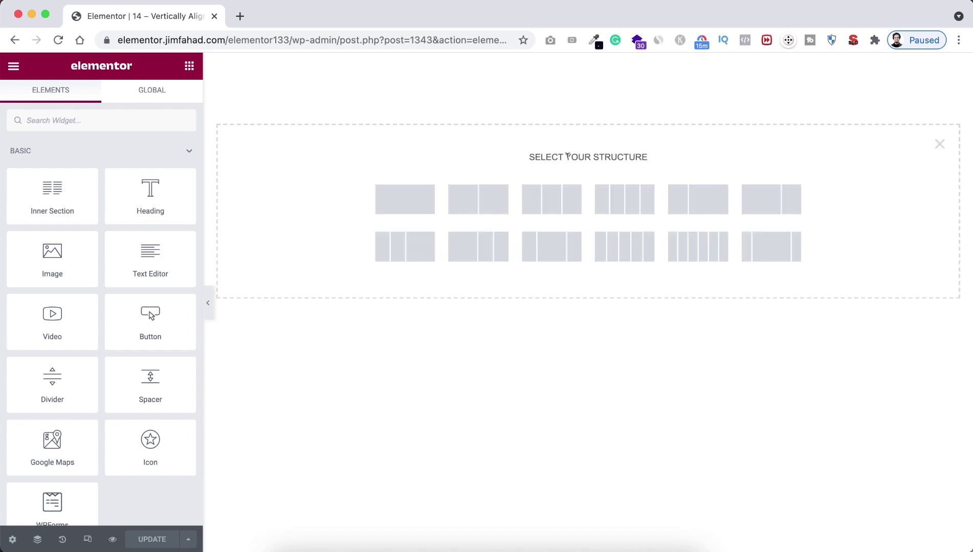
{"action": "left_click", "coordinate": [421, 201]}
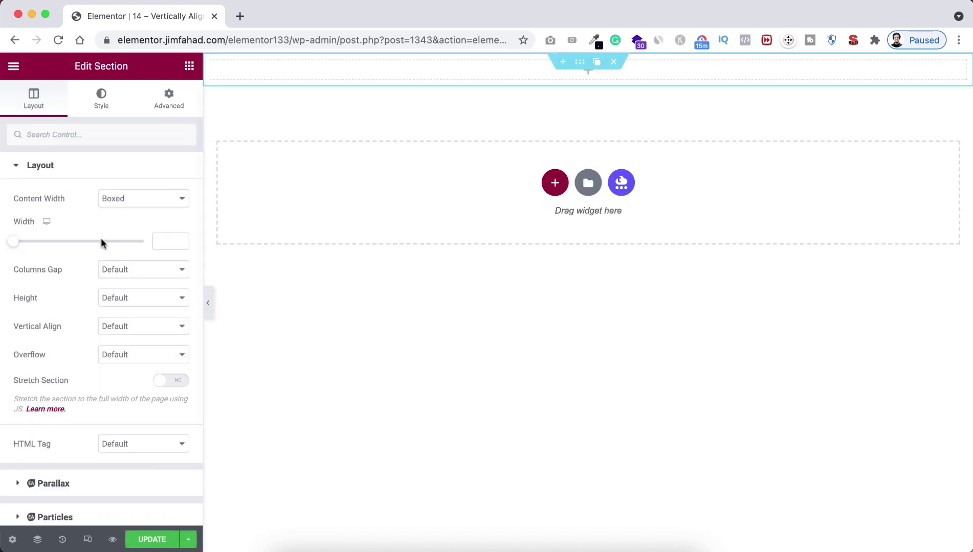
Give the section a Min Height of 100 VH
{"action": "left_click", "coordinate": [105, 300]}
{"action": "left_click", "coordinate": [129, 327]}
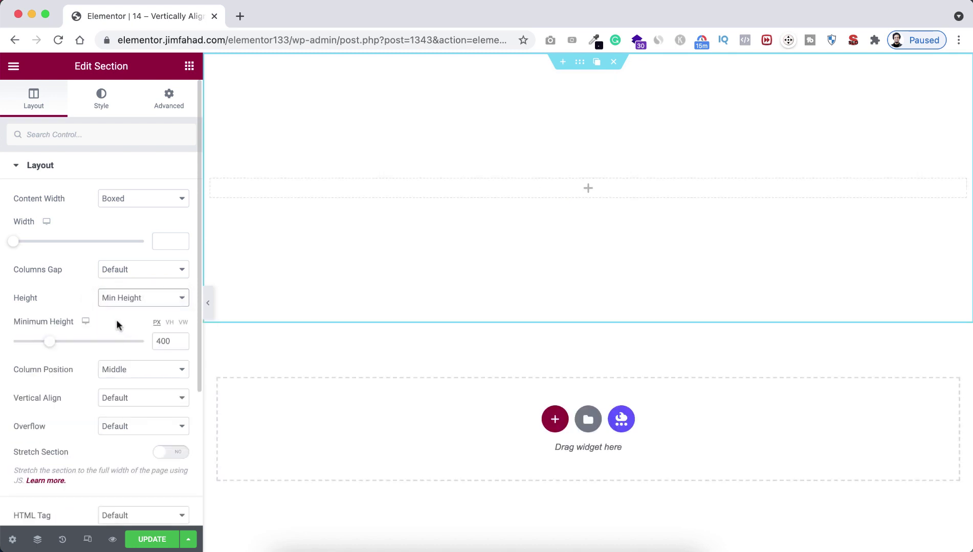
{"action": "left_click", "coordinate": [169, 322]}
{"action": "left_click_drag", "start_coordinate": [38, 347], "coordinate": [156, 340]}
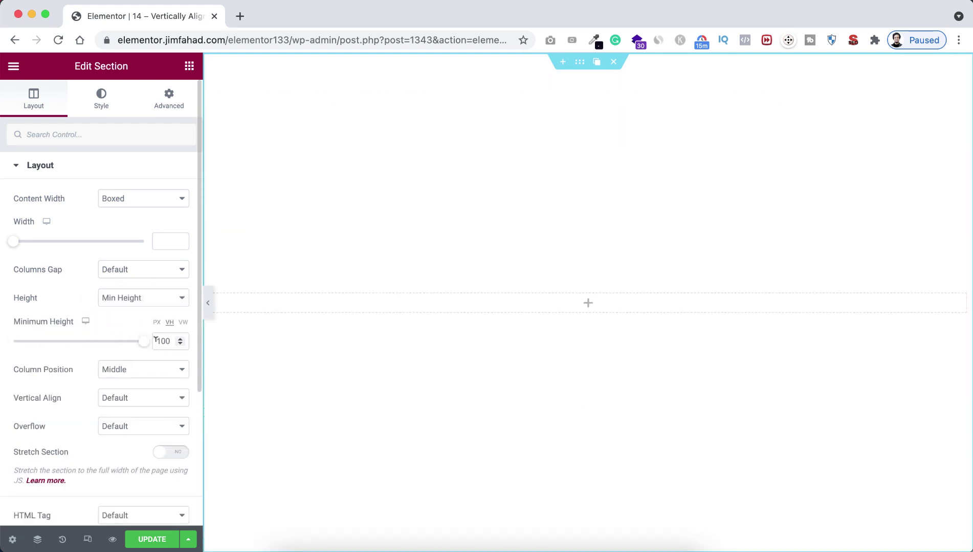
Set the section's classic background colour to the global Black Blue
{"action": "left_click", "coordinate": [105, 101]}
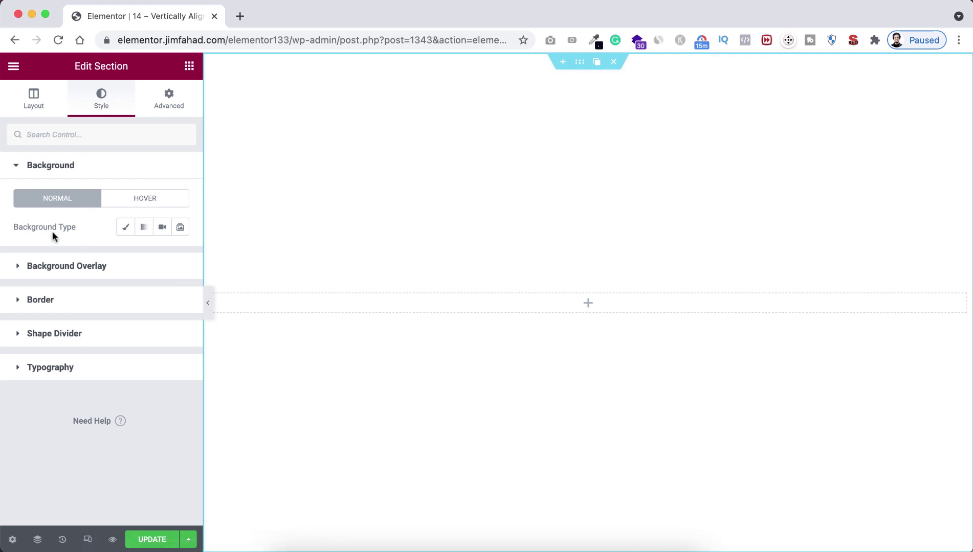
{"action": "left_click", "coordinate": [125, 230]}
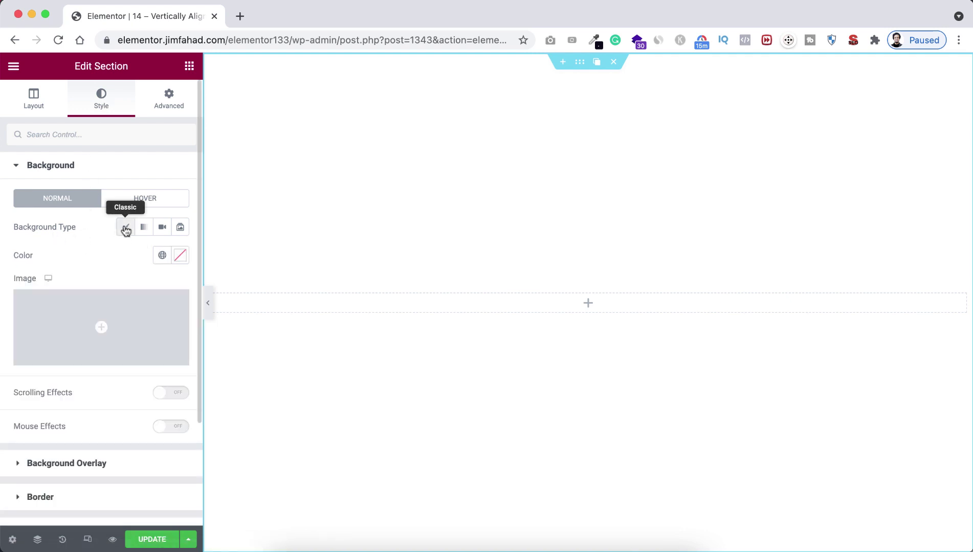
{"action": "left_click", "coordinate": [162, 256]}
{"action": "scroll", "coordinate": [92, 386], "scroll_direction": "down", "scroll_amount": 2}
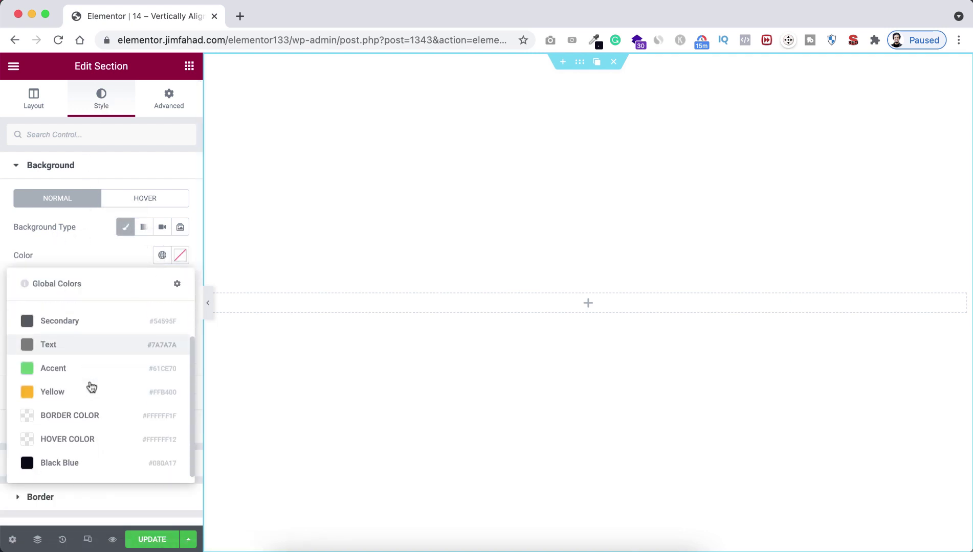
{"action": "left_click", "coordinate": [65, 463]}
Search 'soci' and drop a Social Icons widget into the dark section
{"action": "left_click", "coordinate": [189, 66]}
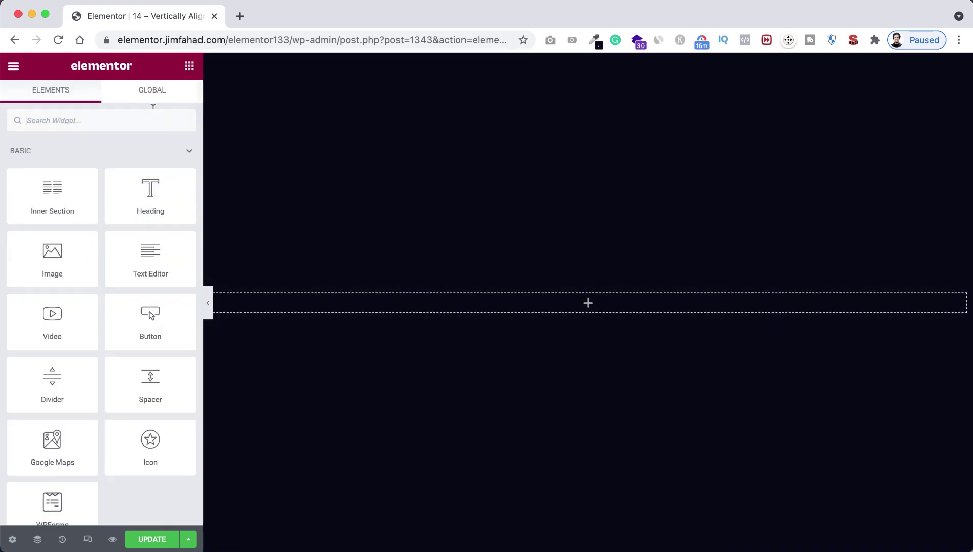
{"action": "type", "text": "social"}
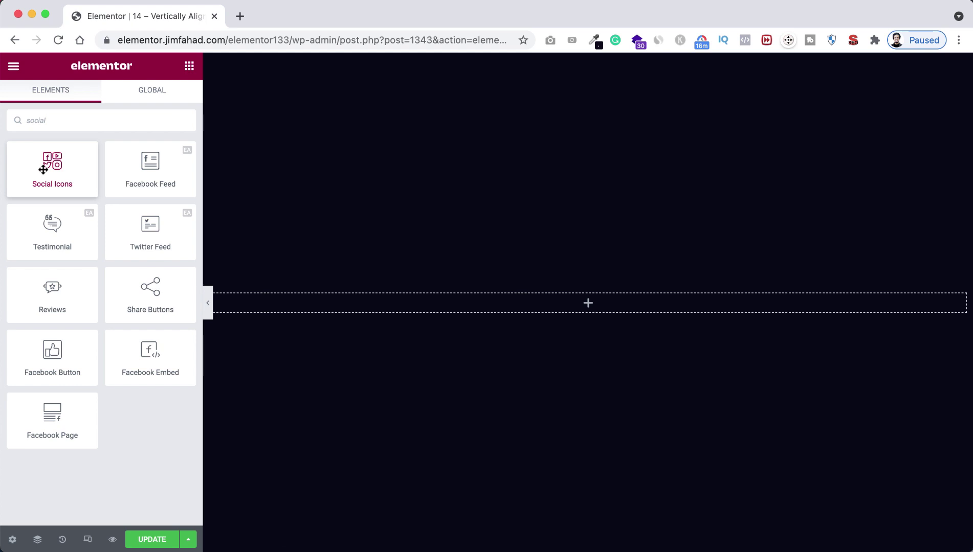
{"action": "left_click_drag", "start_coordinate": [43, 169], "coordinate": [556, 301]}
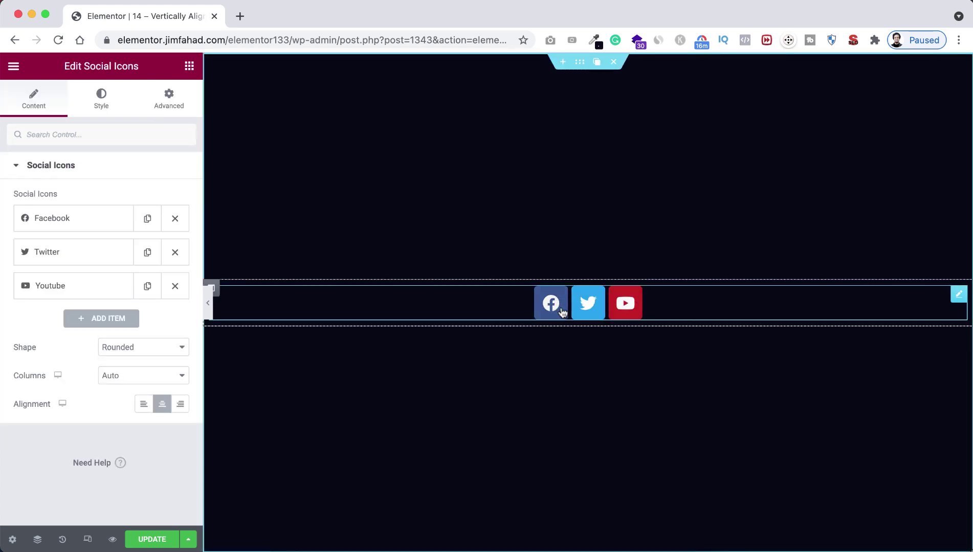
Add a Pinterest item to the social icons list from the Icon Library
{"action": "left_click", "coordinate": [88, 318]}
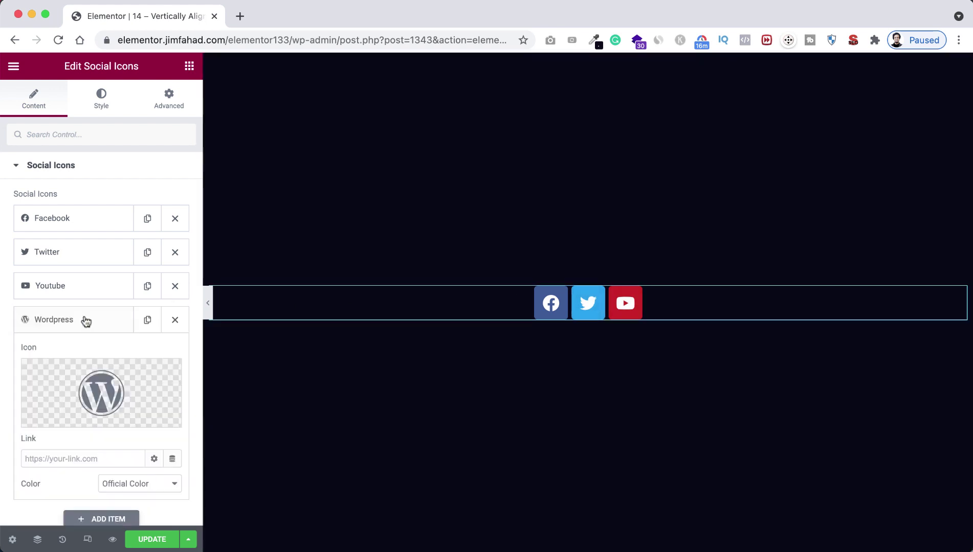
{"action": "left_click", "coordinate": [81, 375]}
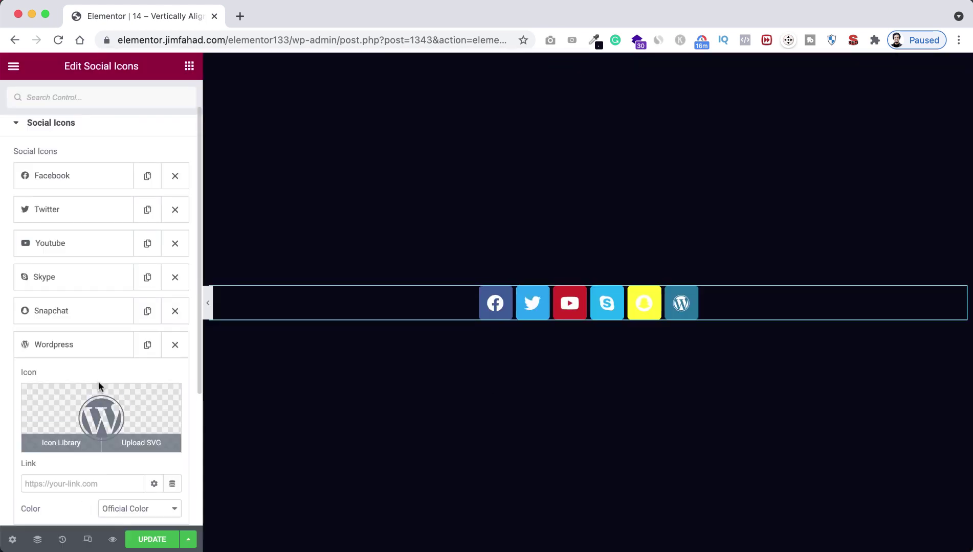
{"action": "left_click", "coordinate": [99, 380]}
{"action": "left_click", "coordinate": [847, 526]}
Make the social icons circular and centre-aligned
{"action": "scroll", "coordinate": [3, 444], "scroll_direction": "down", "scroll_amount": 5}
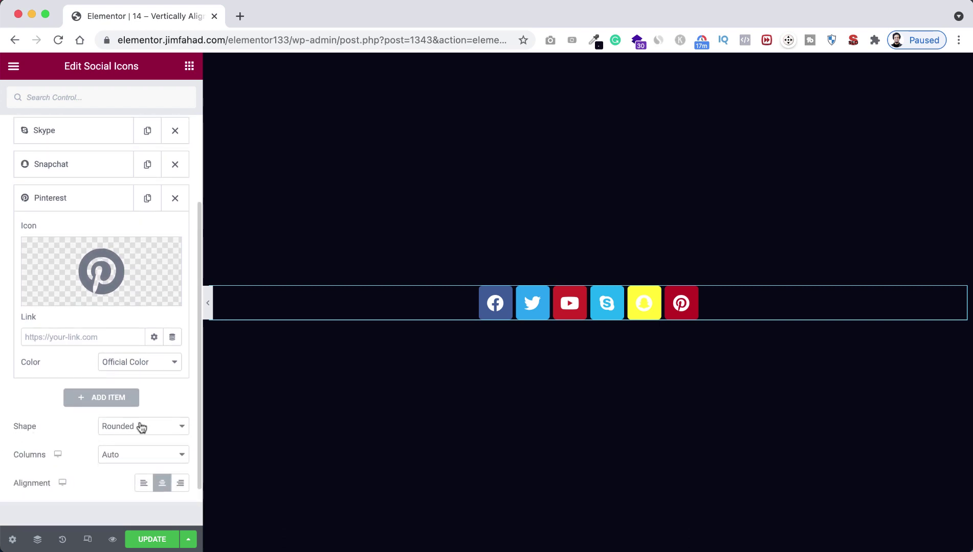
{"action": "left_click", "coordinate": [140, 427]}
{"action": "left_click", "coordinate": [134, 455]}
{"action": "left_click", "coordinate": [144, 484]}
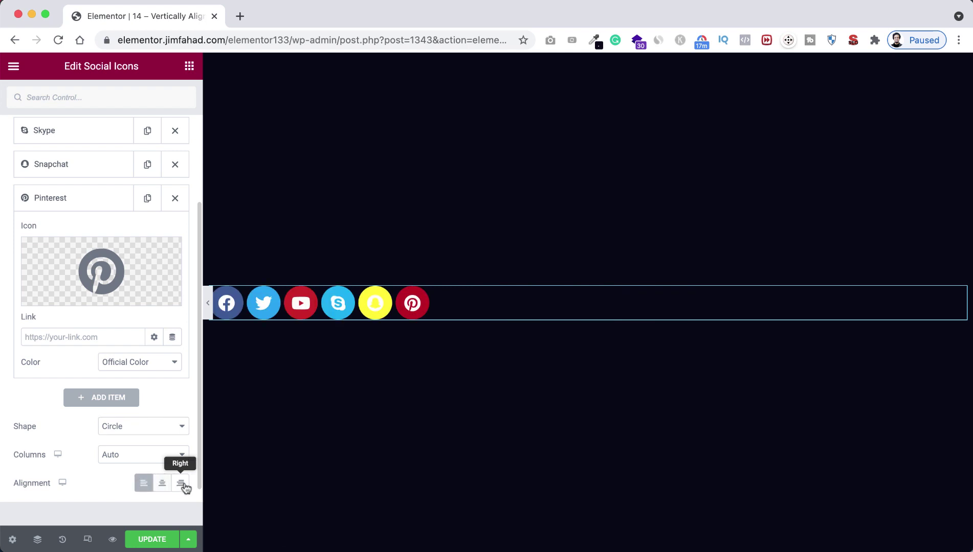
{"action": "left_click", "coordinate": [181, 484]}
{"action": "left_click", "coordinate": [163, 484]}
{"action": "scroll", "coordinate": [4, 260], "scroll_direction": "up", "scroll_amount": 5}
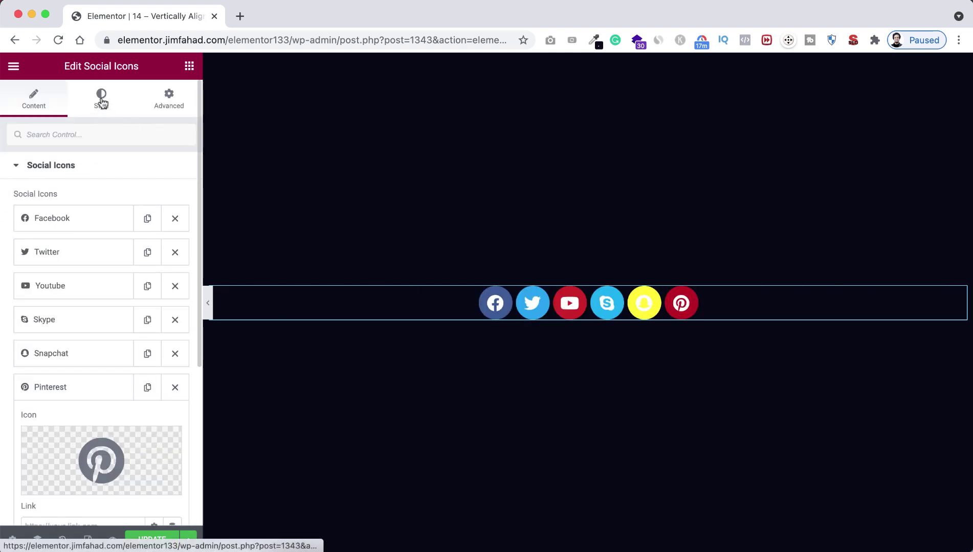
Set icon Size 32, Padding 0.4, Spacing 11, and clear the Rows Gap field
{"action": "left_click", "coordinate": [99, 108]}
{"action": "left_click_drag", "start_coordinate": [16, 243], "coordinate": [29, 247]}
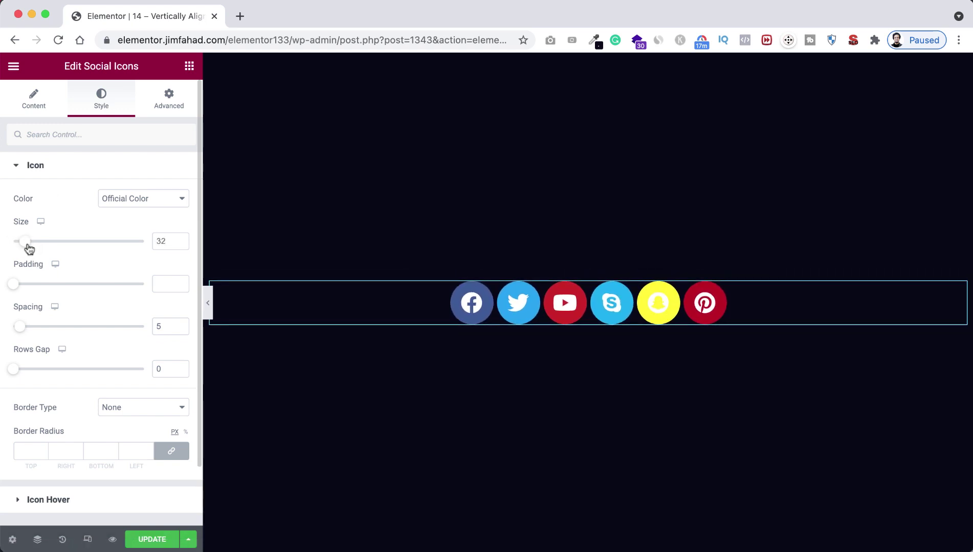
{"action": "left_click_drag", "start_coordinate": [13, 283], "coordinate": [26, 289]}
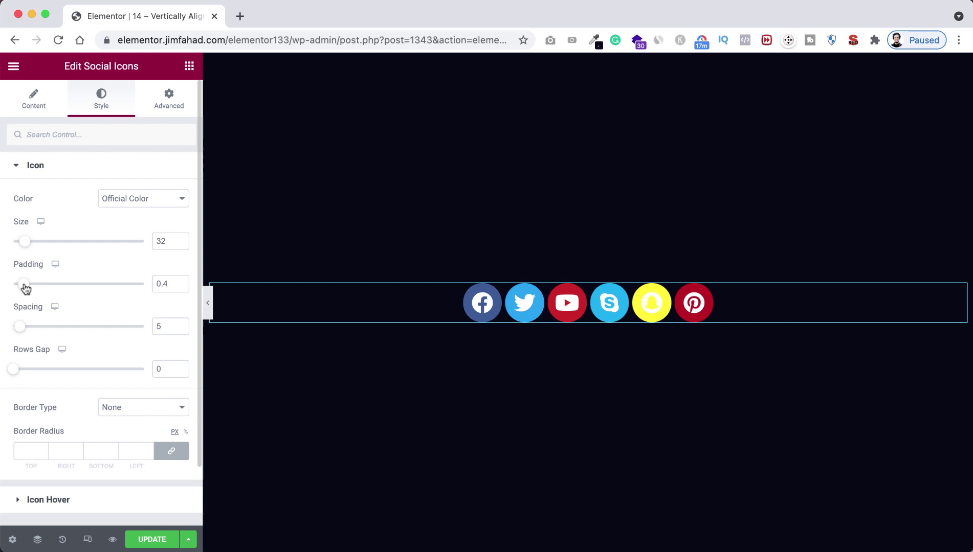
{"action": "left_click_drag", "start_coordinate": [22, 330], "coordinate": [28, 332]}
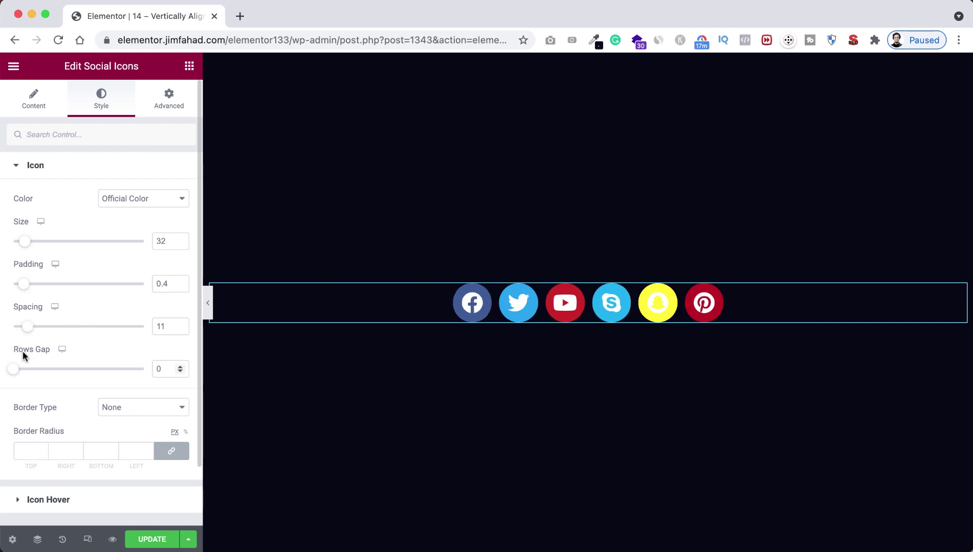
{"action": "left_click_drag", "start_coordinate": [15, 372], "coordinate": [25, 373]}
{"action": "left_click_drag", "start_coordinate": [161, 362], "coordinate": [153, 365]}
{"action": "key", "text": "BackSpace"}
In Advanced > Positioning, set the widget Width to Custom
{"action": "left_click", "coordinate": [168, 100]}
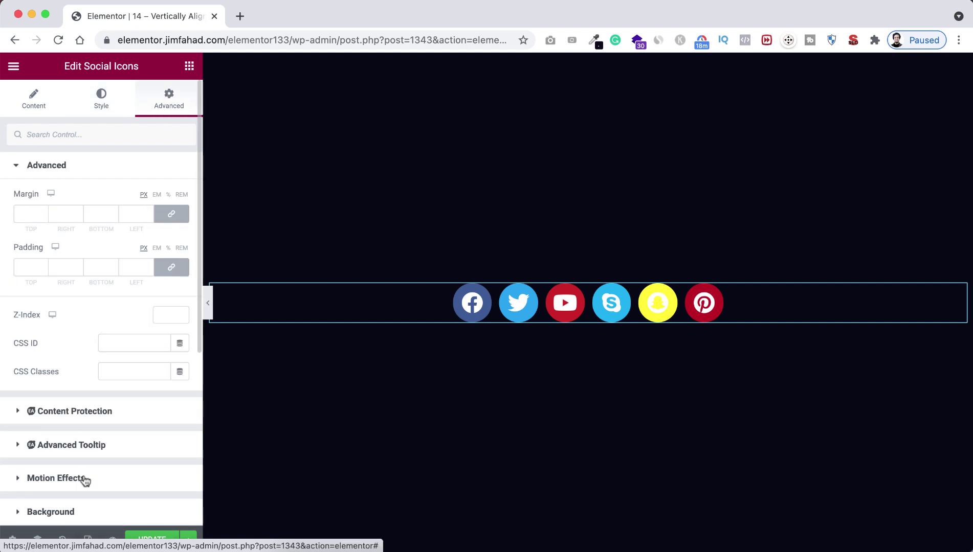
{"action": "scroll", "coordinate": [81, 480], "scroll_direction": "down", "scroll_amount": 3}
{"action": "scroll", "coordinate": [86, 483], "scroll_direction": "down", "scroll_amount": 3}
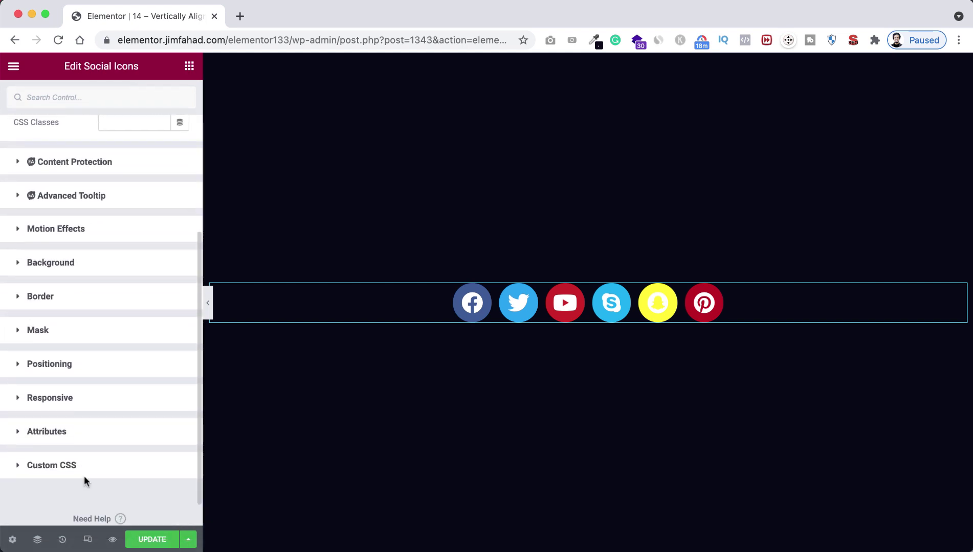
{"action": "left_click", "coordinate": [21, 364]}
{"action": "scroll", "coordinate": [78, 424], "scroll_direction": "down", "scroll_amount": 3}
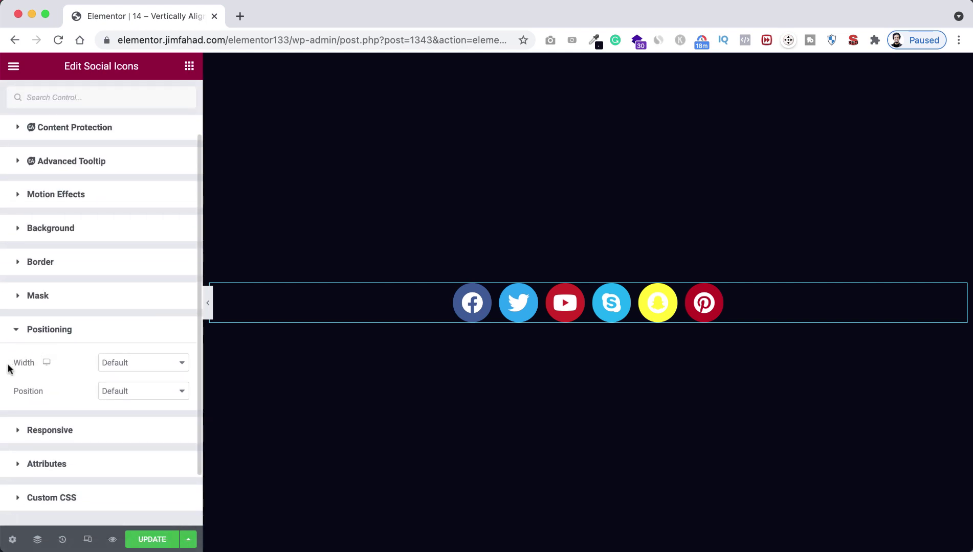
{"action": "left_click", "coordinate": [122, 364]}
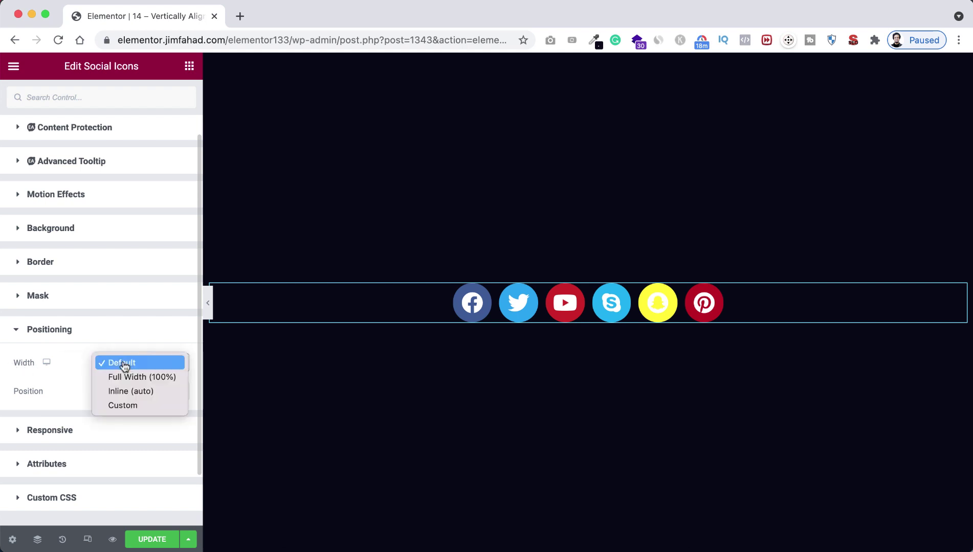
{"action": "left_click", "coordinate": [123, 404]}
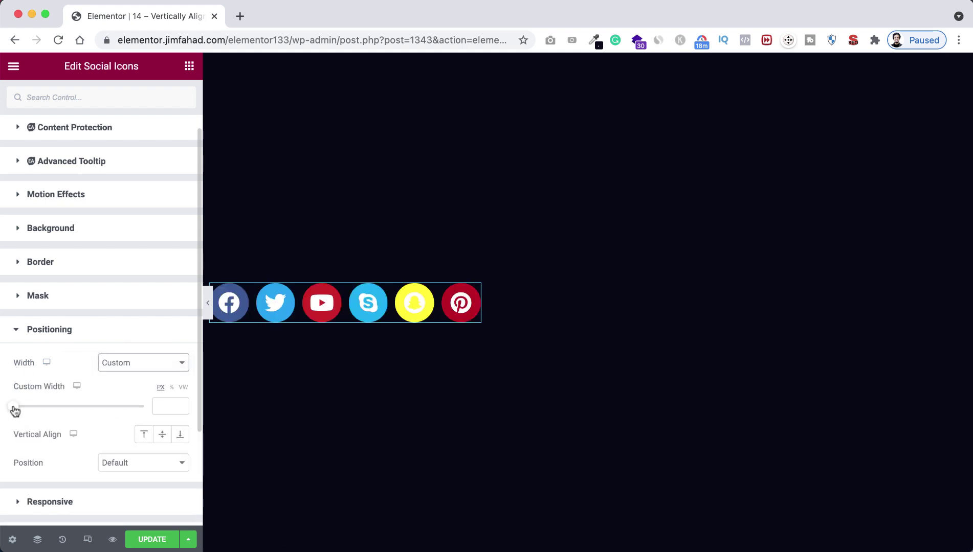
Drag the Custom Width down to 0 so the six icons stack vertically
{"action": "left_click_drag", "start_coordinate": [15, 409], "coordinate": [82, 409]}
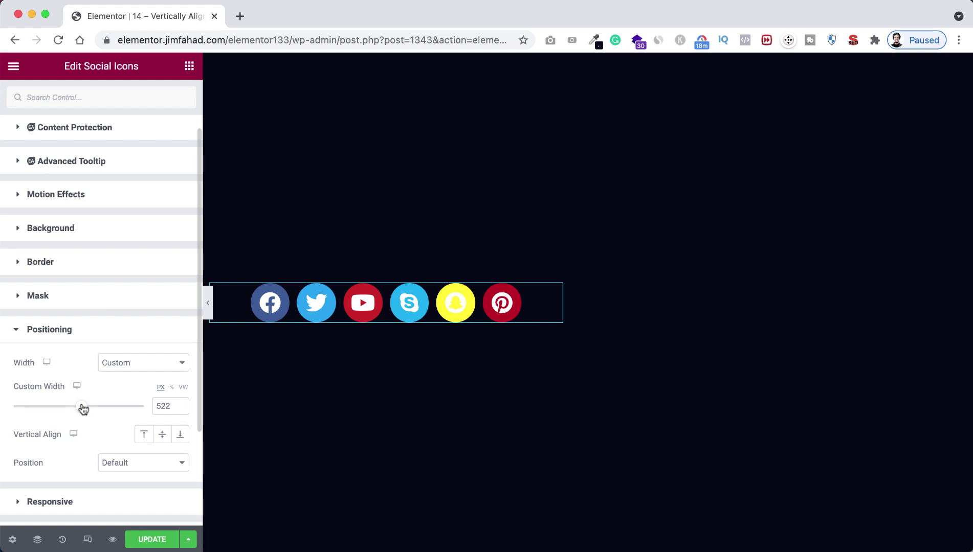
{"action": "left_click_drag", "start_coordinate": [83, 408], "coordinate": [53, 410]}
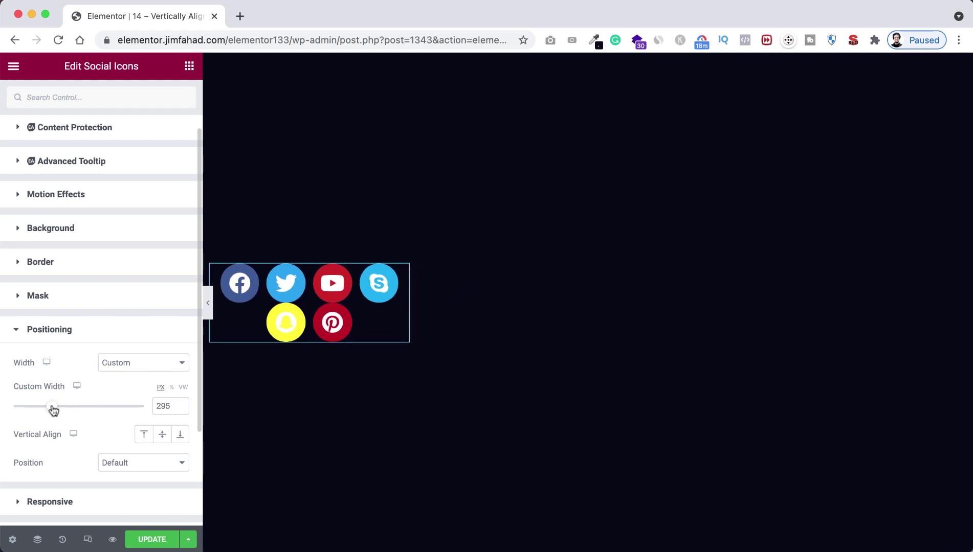
{"action": "left_click_drag", "start_coordinate": [53, 410], "coordinate": [35, 412]}
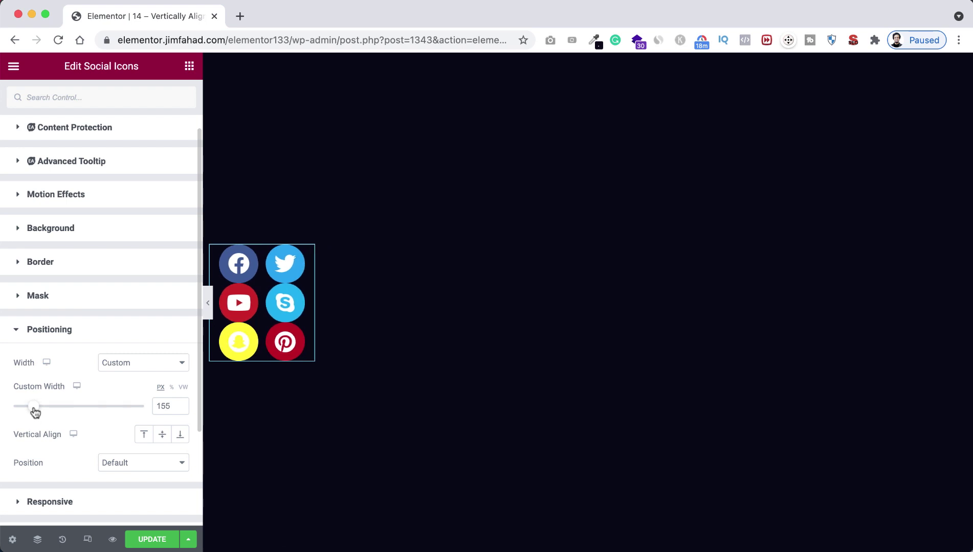
{"action": "left_click_drag", "start_coordinate": [35, 412], "coordinate": [7, 406]}
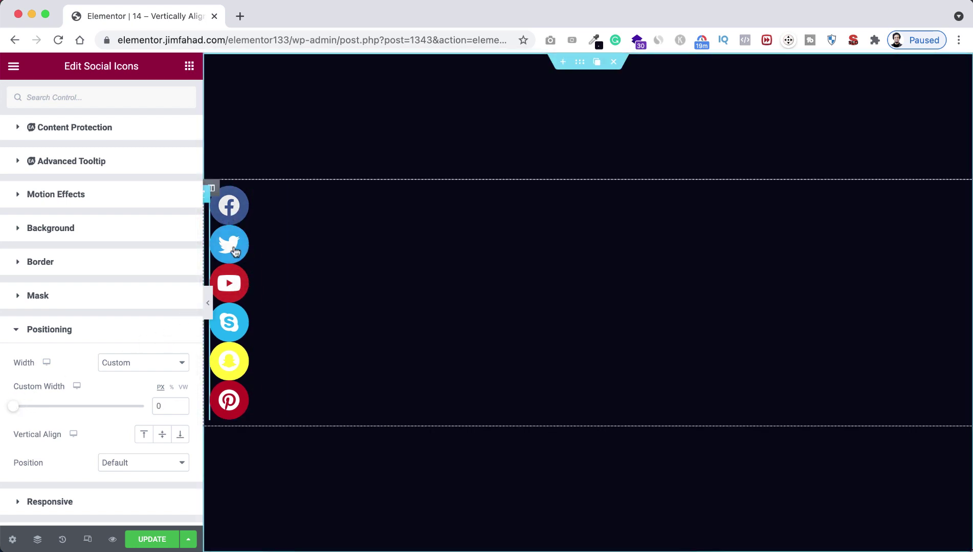
Set the Rows Gap between the stacked icons to 8 on the Style tab
{"action": "scroll", "coordinate": [126, 156], "scroll_direction": "up", "scroll_amount": 3}
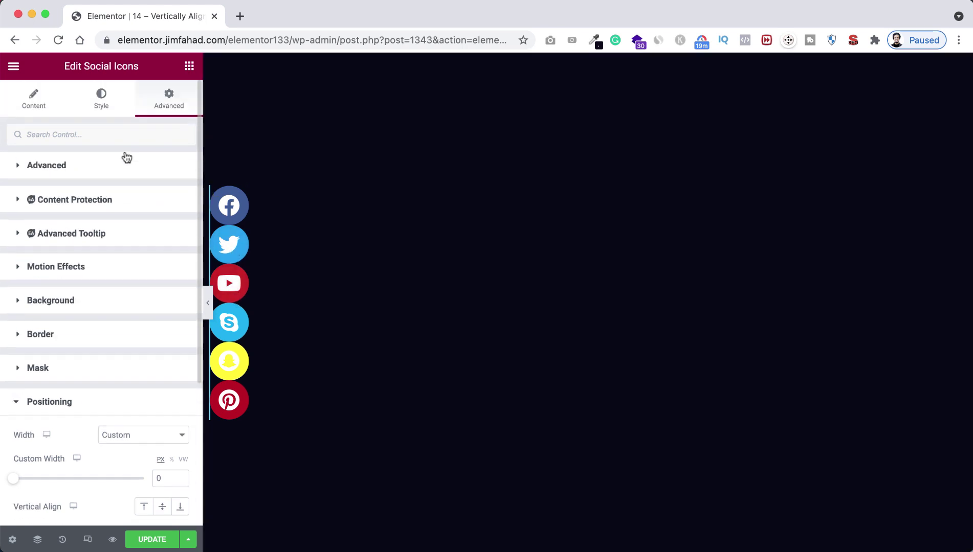
{"action": "left_click", "coordinate": [92, 107]}
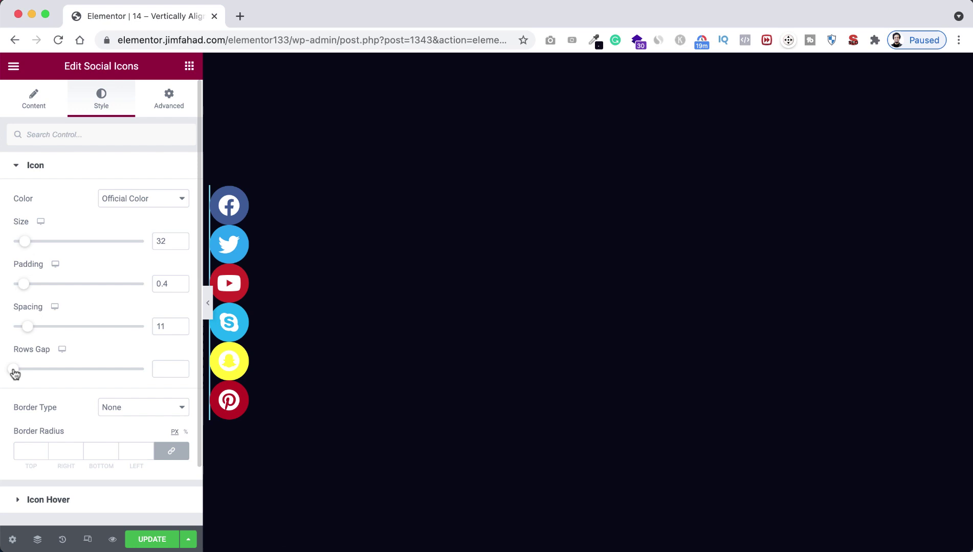
{"action": "left_click_drag", "start_coordinate": [15, 374], "coordinate": [28, 373]}
{"action": "left_click", "coordinate": [175, 103]}
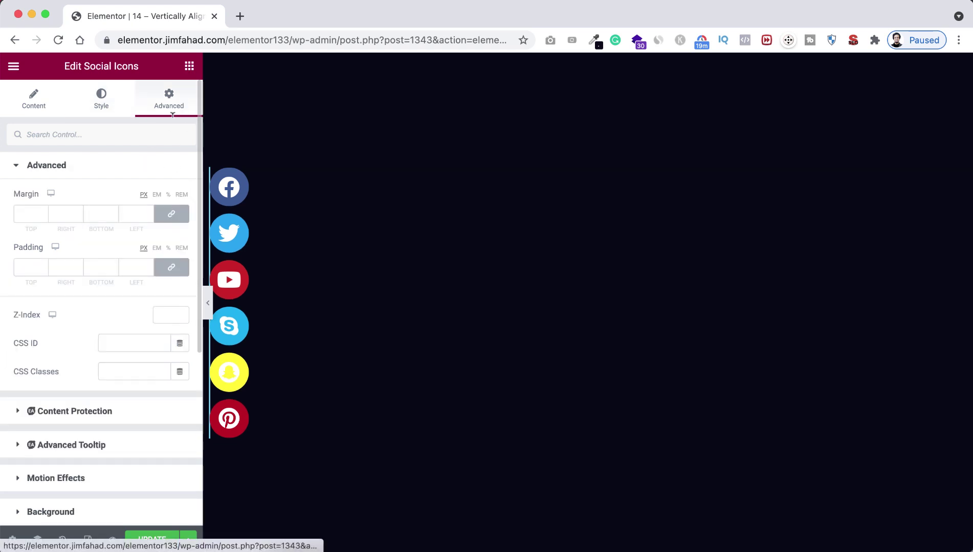
{"action": "scroll", "coordinate": [83, 428], "scroll_direction": "down", "scroll_amount": 5}
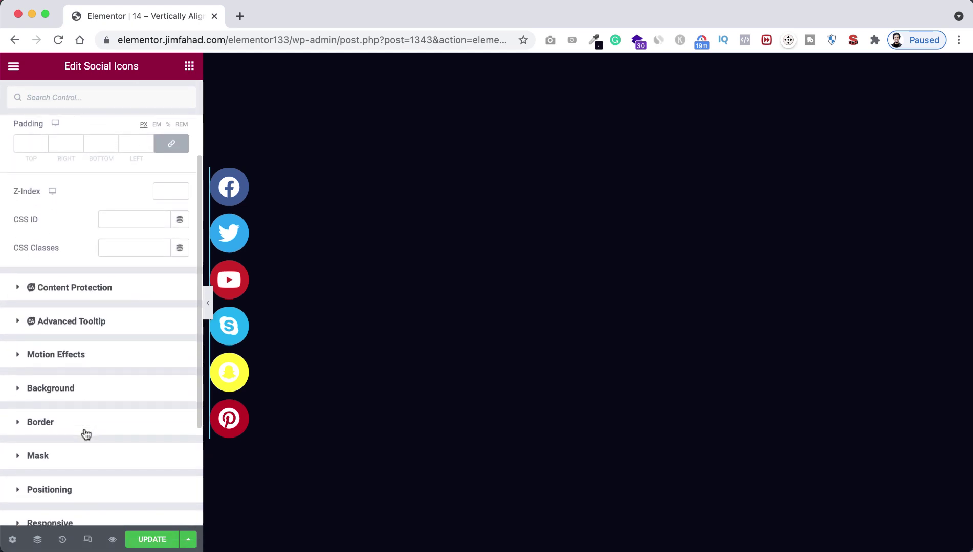
{"action": "scroll", "coordinate": [84, 428], "scroll_direction": "down", "scroll_amount": 2}
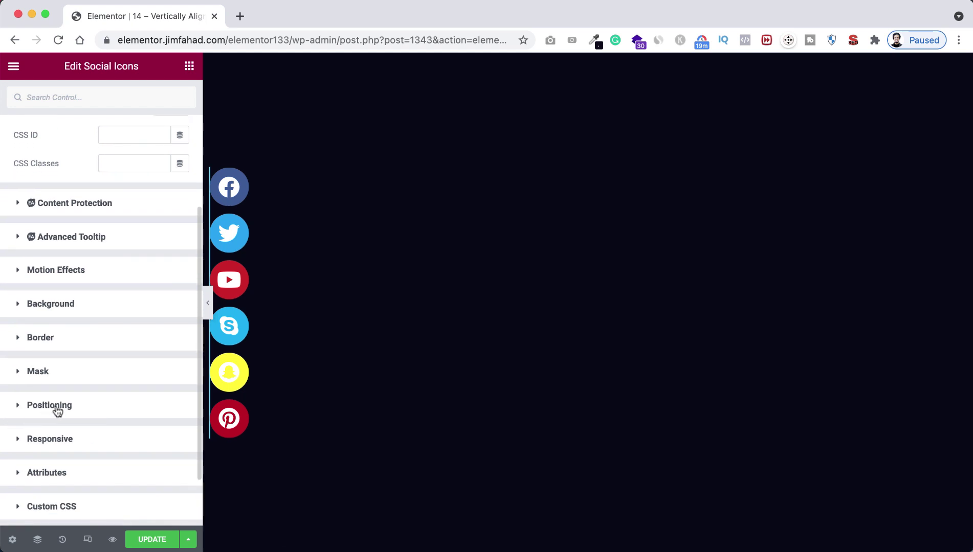
Set the icon column's Position to Absolute with a 165 px horizontal offset
{"action": "left_click", "coordinate": [30, 409]}
{"action": "scroll", "coordinate": [55, 448], "scroll_direction": "down", "scroll_amount": 3}
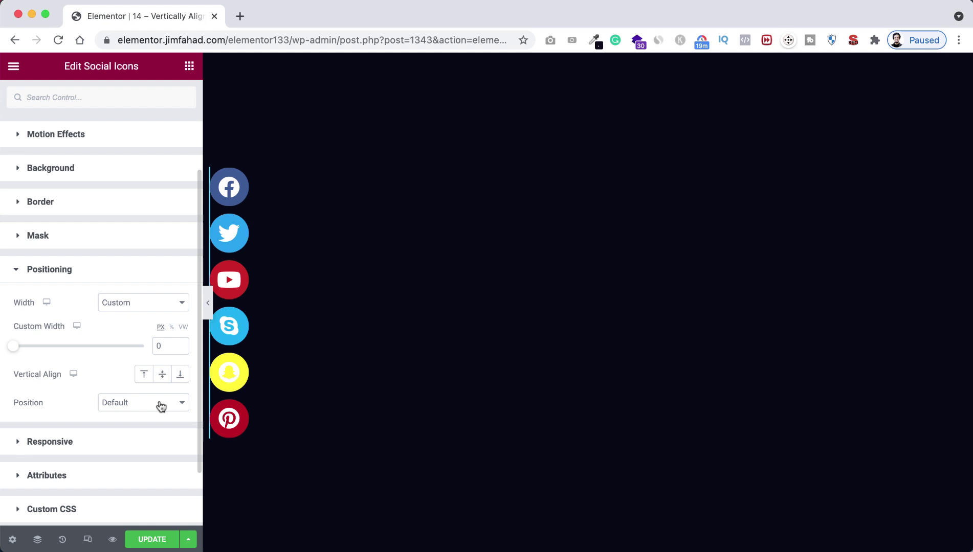
{"action": "left_click", "coordinate": [161, 406]}
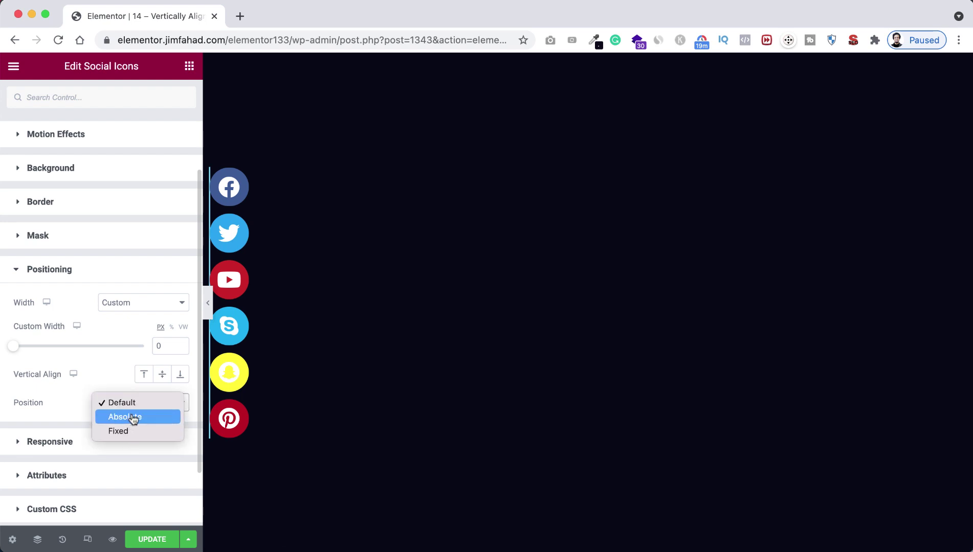
{"action": "left_click", "coordinate": [142, 418]}
{"action": "scroll", "coordinate": [141, 412], "scroll_direction": "down", "scroll_amount": 3}
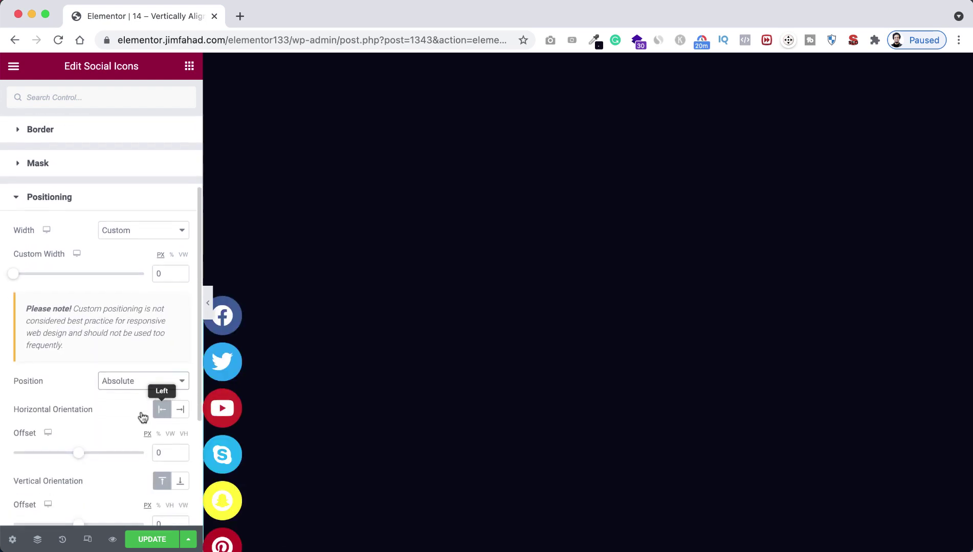
{"action": "scroll", "coordinate": [141, 412], "scroll_direction": "down", "scroll_amount": 1}
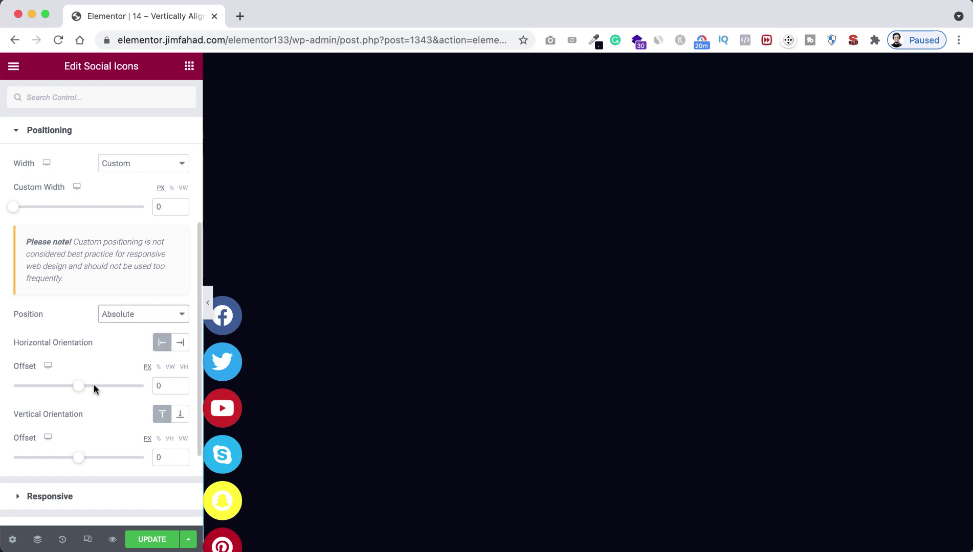
{"action": "left_click_drag", "start_coordinate": [80, 391], "coordinate": [92, 391]}
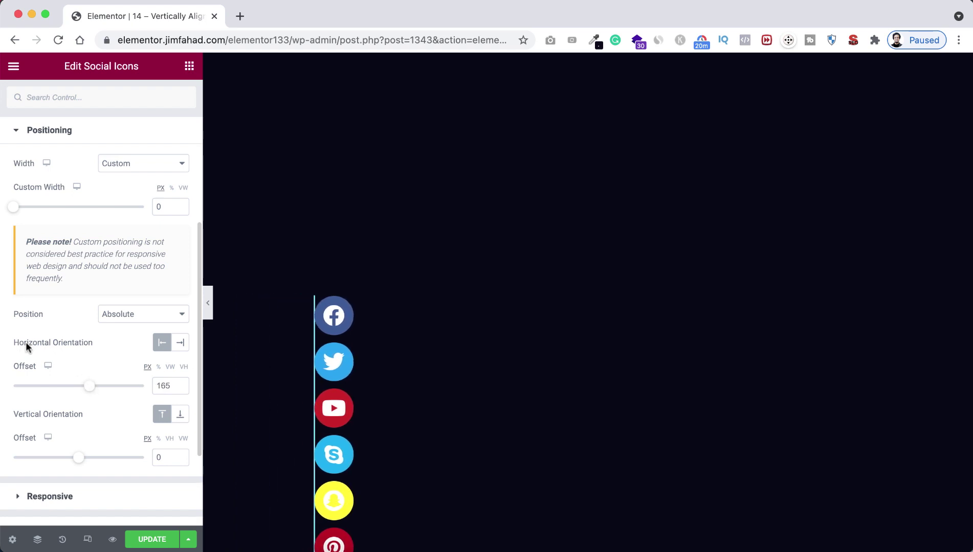
Orient the column from the right with offset 72.4, and from the top with offset -166
{"action": "left_click", "coordinate": [180, 342]}
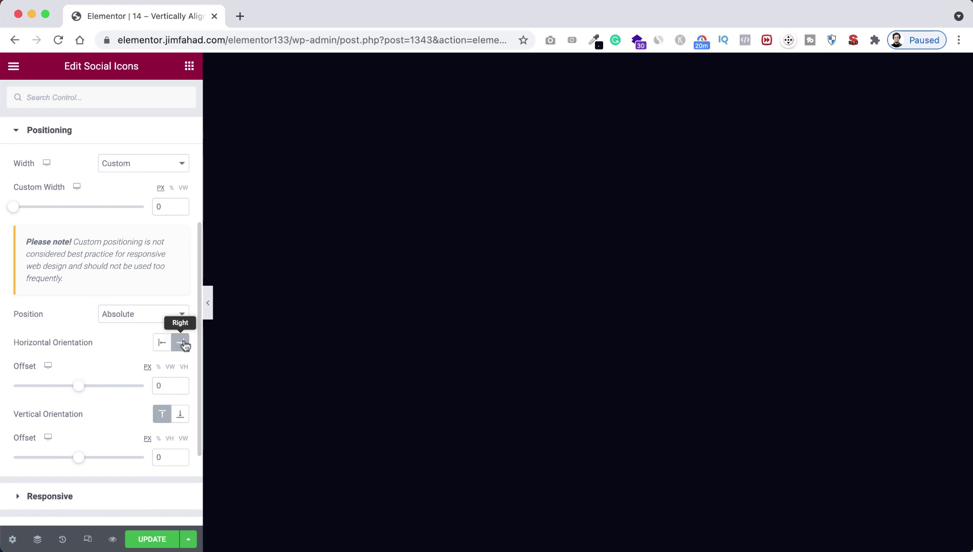
{"action": "mouse_move", "coordinate": [78, 390]}
{"action": "left_mouse_down"}
{"action": "mouse_move", "coordinate": [93, 388]}
{"action": "mouse_move", "coordinate": [84, 387]}
{"action": "left_mouse_up"}
{"action": "scroll", "coordinate": [95, 395], "scroll_direction": "down", "scroll_amount": 1}
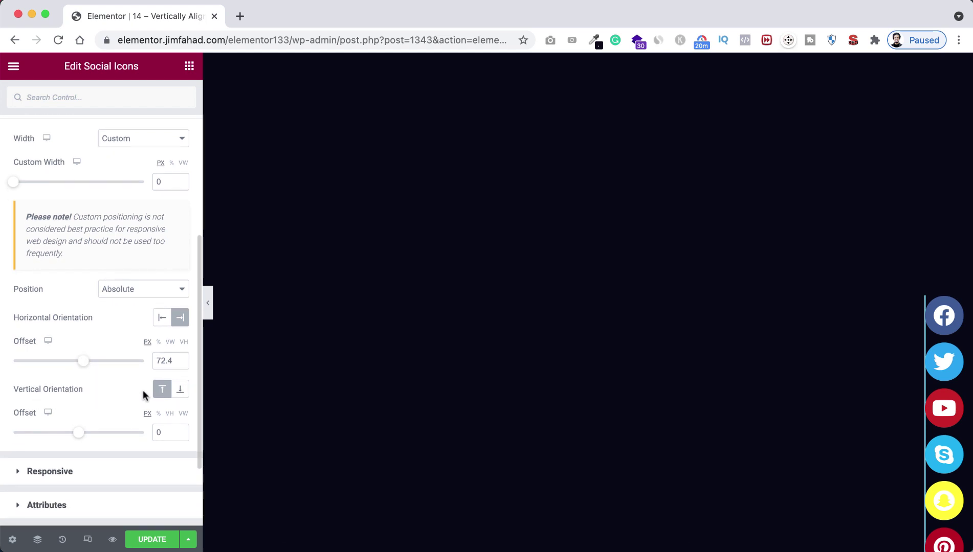
{"action": "left_click", "coordinate": [180, 391]}
{"action": "left_click_drag", "start_coordinate": [84, 436], "coordinate": [62, 435]}
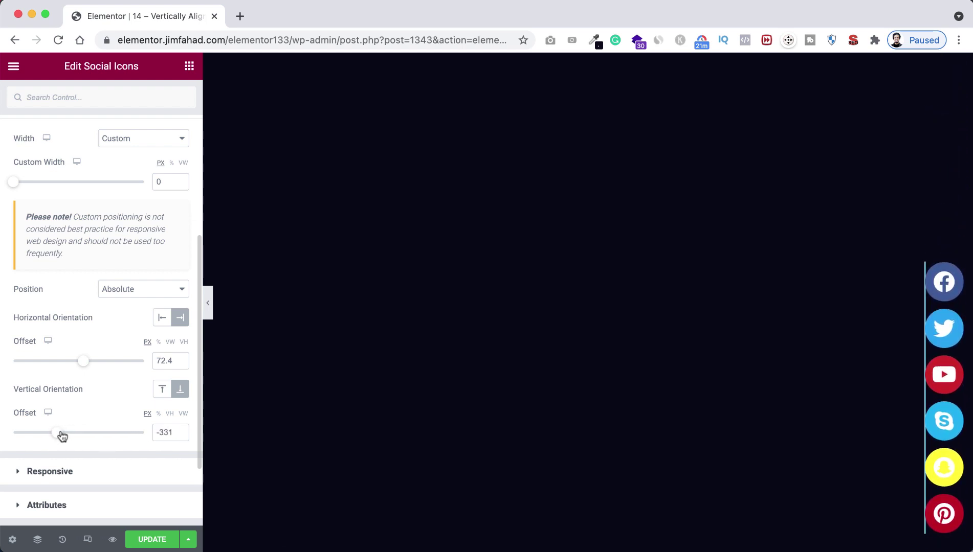
{"action": "left_click", "coordinate": [164, 391]}
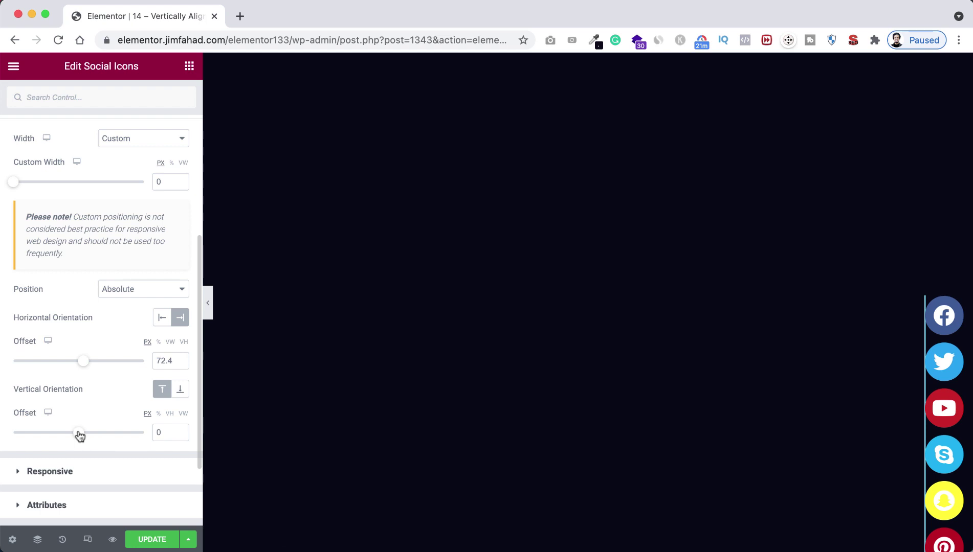
{"action": "left_click_drag", "start_coordinate": [79, 436], "coordinate": [69, 435]}
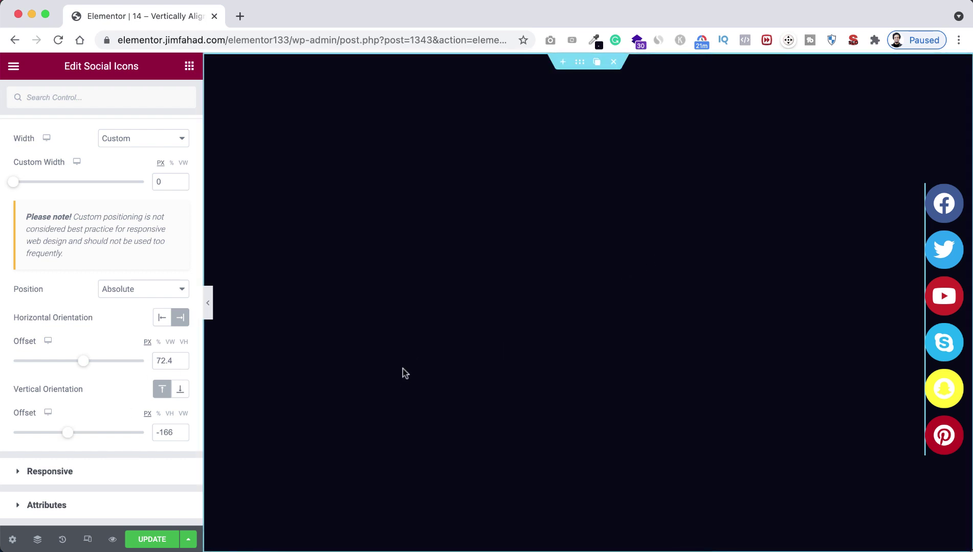
In tablet view, set the icon column's horizontal offset to 72.4 px
{"action": "left_click", "coordinate": [88, 541]}
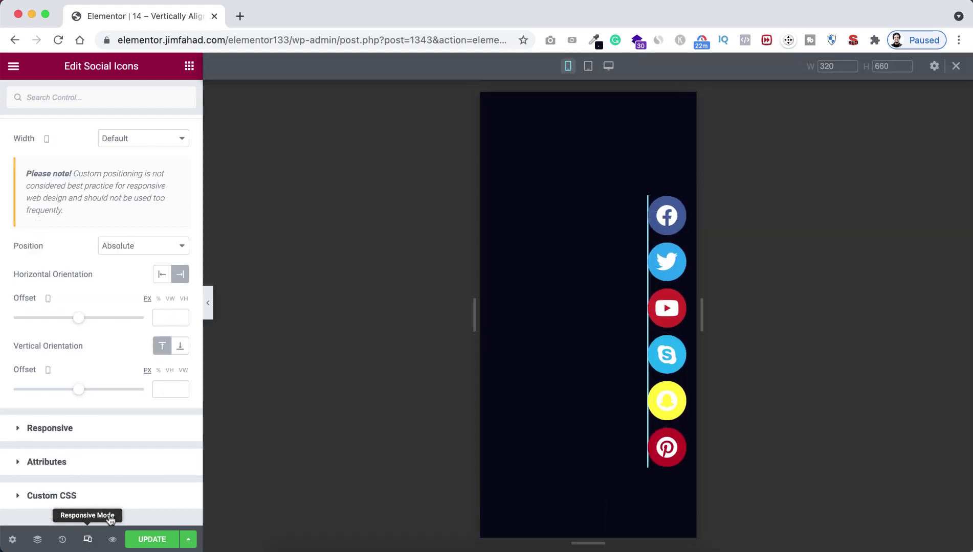
{"action": "left_click", "coordinate": [589, 67]}
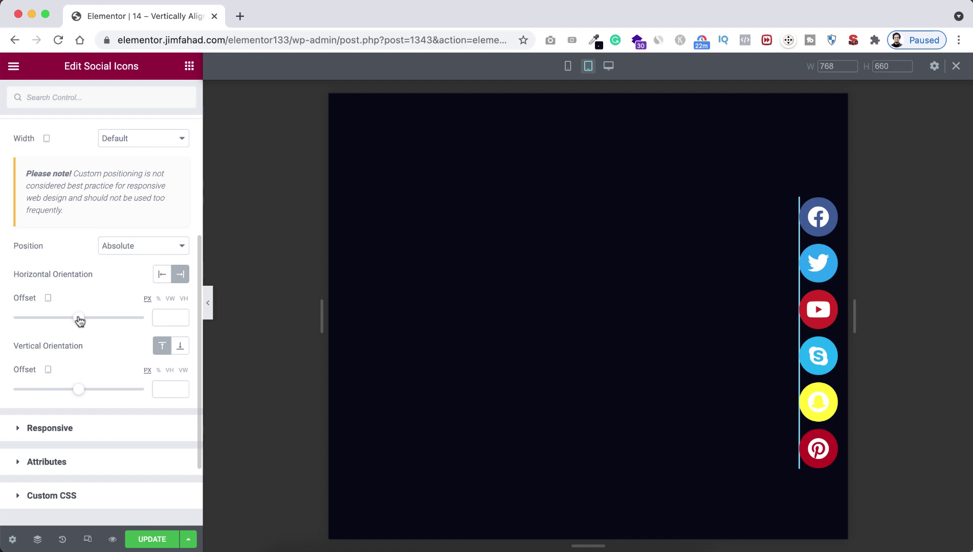
{"action": "left_click_drag", "start_coordinate": [79, 320], "coordinate": [84, 320]}
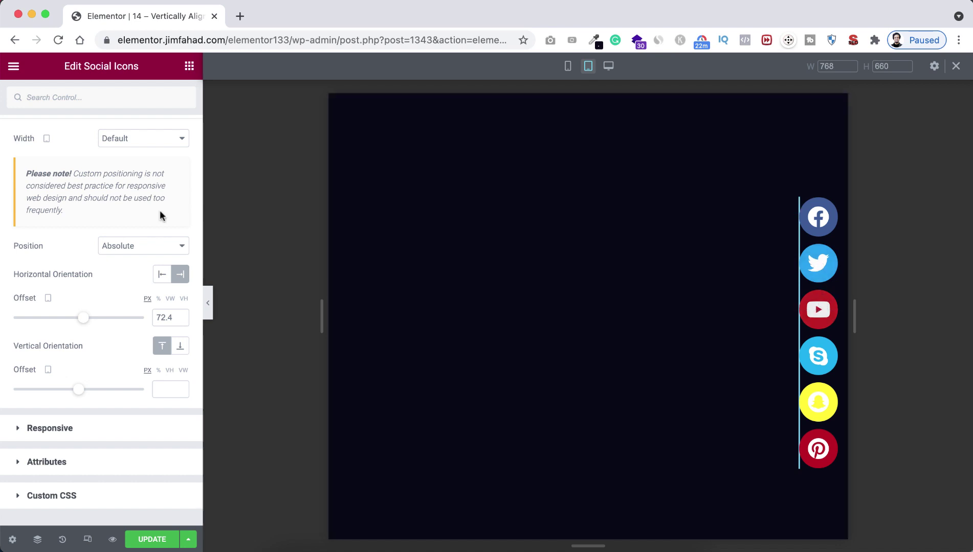
Set the tablet Rows Gap to about 8, then preview the mobile layout
{"action": "scroll", "coordinate": [51, 173], "scroll_direction": "up", "scroll_amount": 6}
{"action": "left_click", "coordinate": [102, 99]}
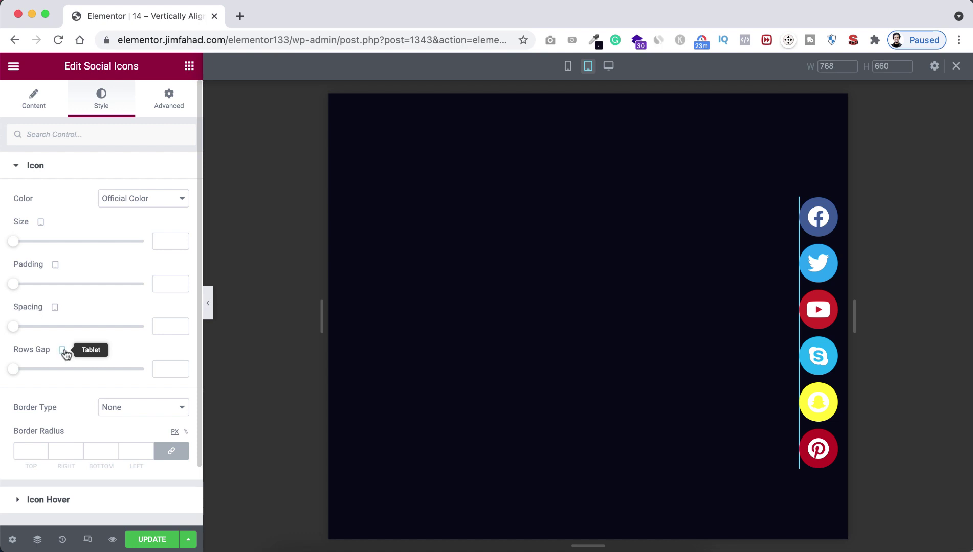
{"action": "left_click_drag", "start_coordinate": [13, 374], "coordinate": [24, 376]}
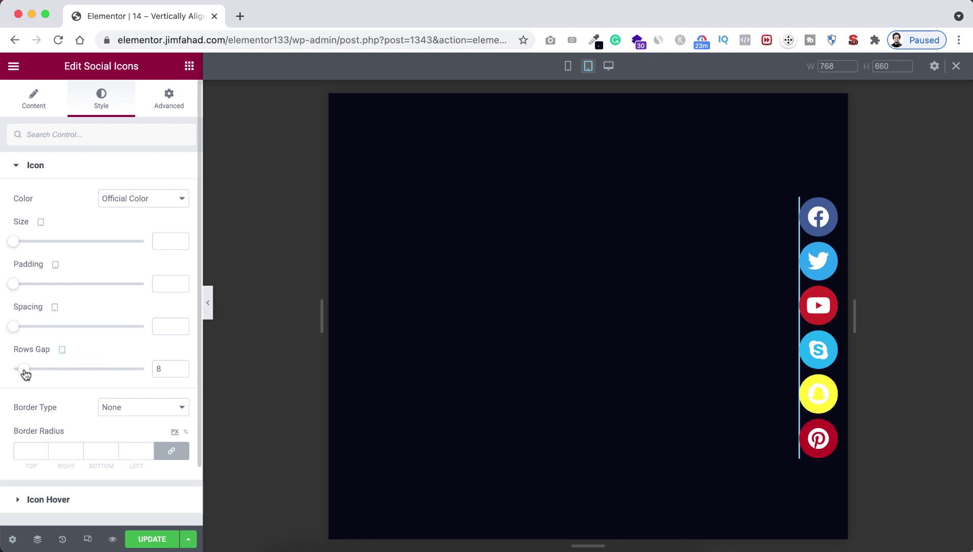
{"action": "left_click", "coordinate": [567, 67]}
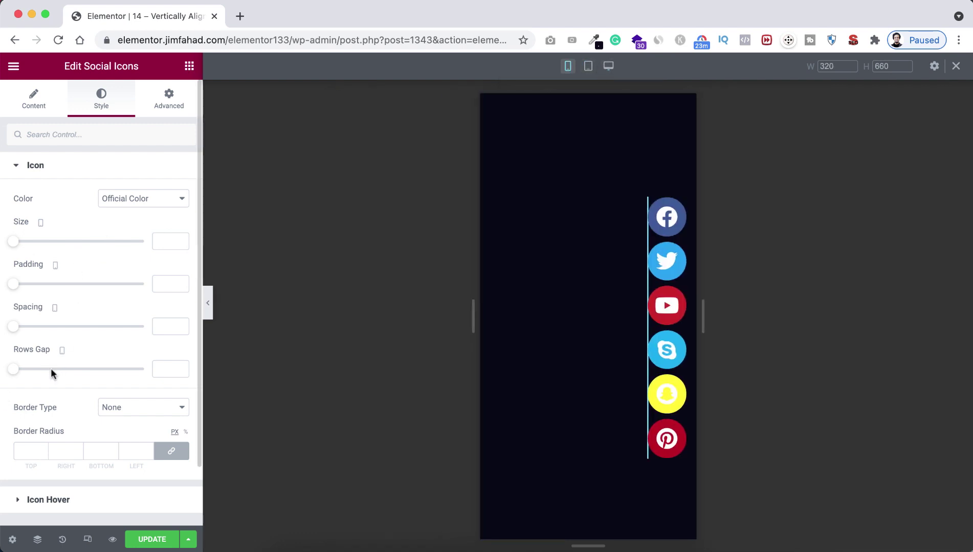
On mobile, set the icon widget's Width to Full Width (100%)
{"action": "left_click", "coordinate": [169, 99]}
{"action": "scroll", "coordinate": [104, 399], "scroll_direction": "down", "scroll_amount": 5}
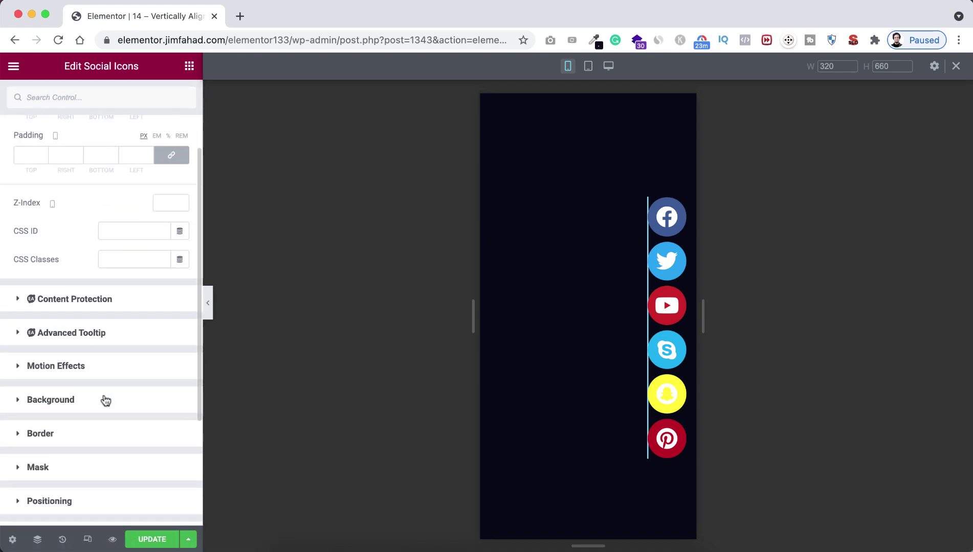
{"action": "left_click", "coordinate": [49, 433]}
{"action": "scroll", "coordinate": [83, 434], "scroll_direction": "down", "scroll_amount": 4}
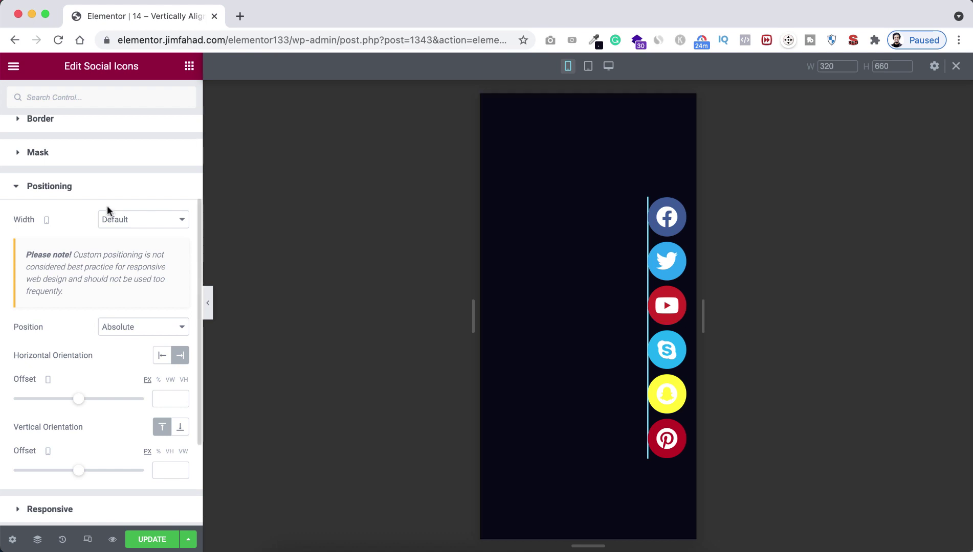
{"action": "scroll", "coordinate": [108, 205], "scroll_direction": "up", "scroll_amount": 2}
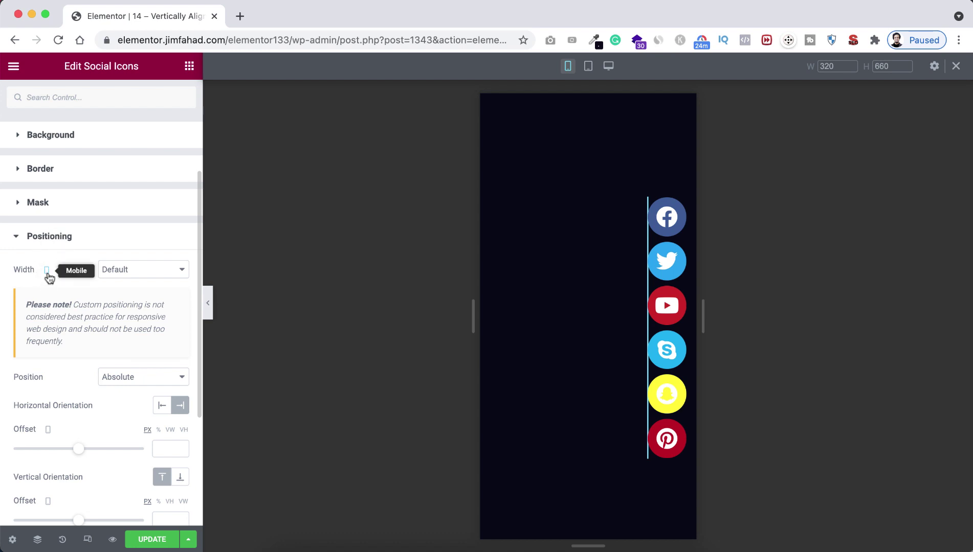
{"action": "left_click", "coordinate": [130, 270]}
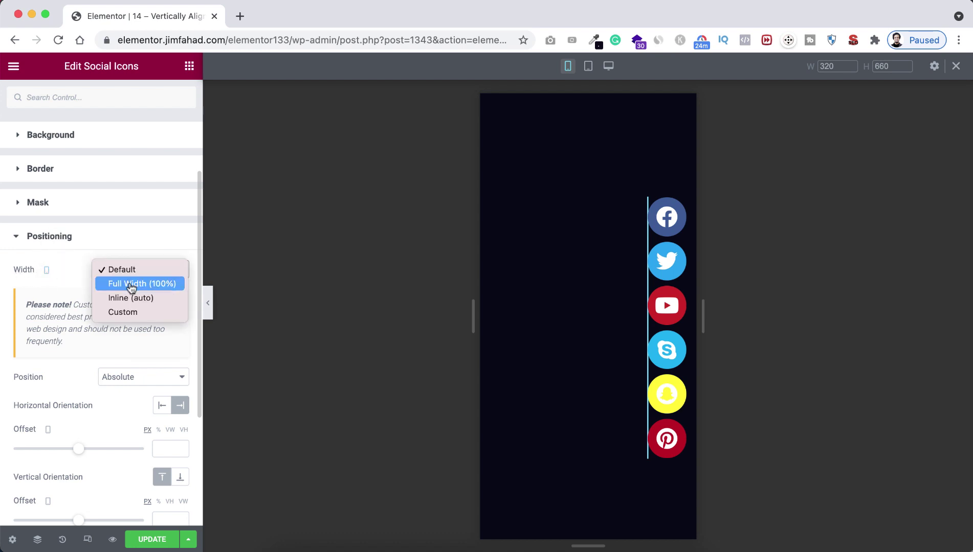
{"action": "left_click", "coordinate": [157, 283]}
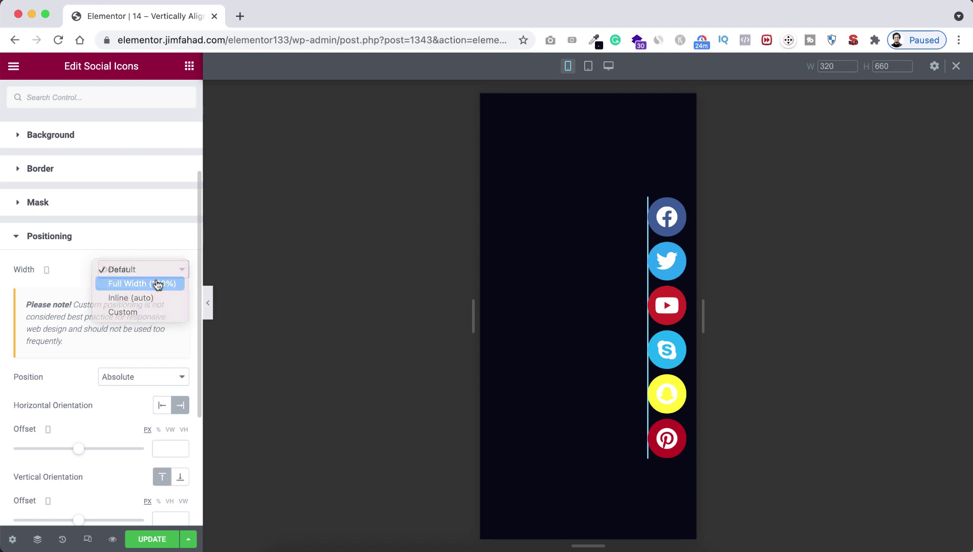
Enter 0 for both the horizontal and vertical offsets on mobile
{"action": "scroll", "coordinate": [73, 429], "scroll_direction": "down", "scroll_amount": 3}
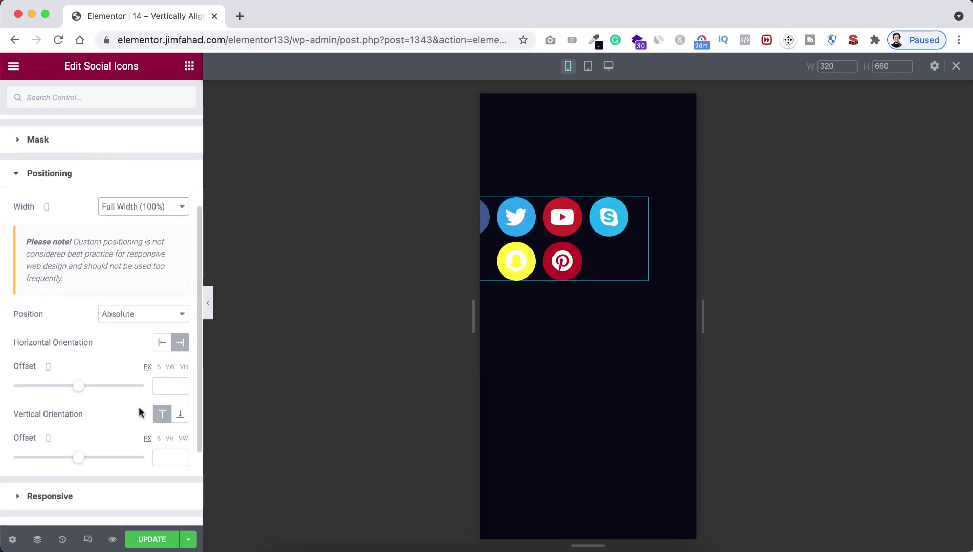
{"action": "left_click", "coordinate": [166, 381]}
{"action": "type", "text": "0"}
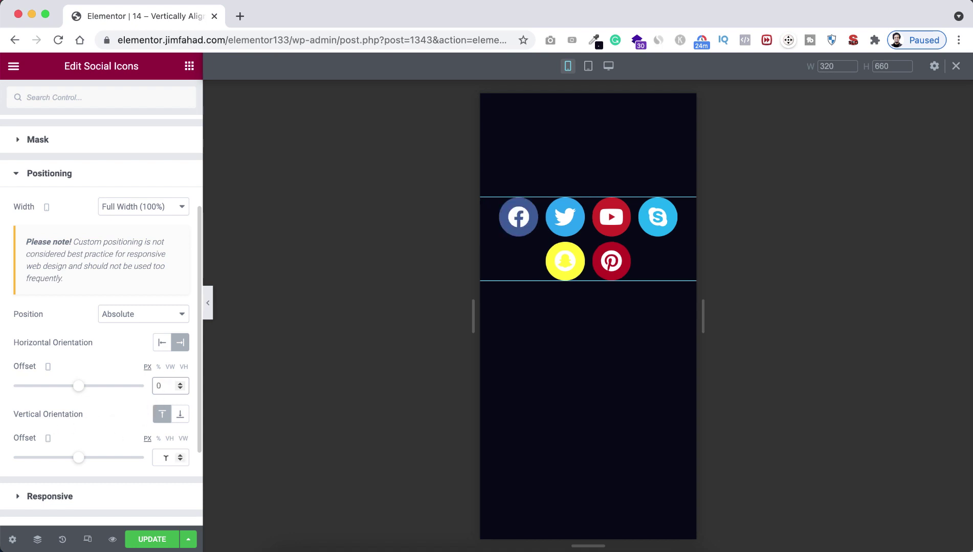
{"action": "left_click", "coordinate": [166, 458]}
{"action": "type", "text": "0"}
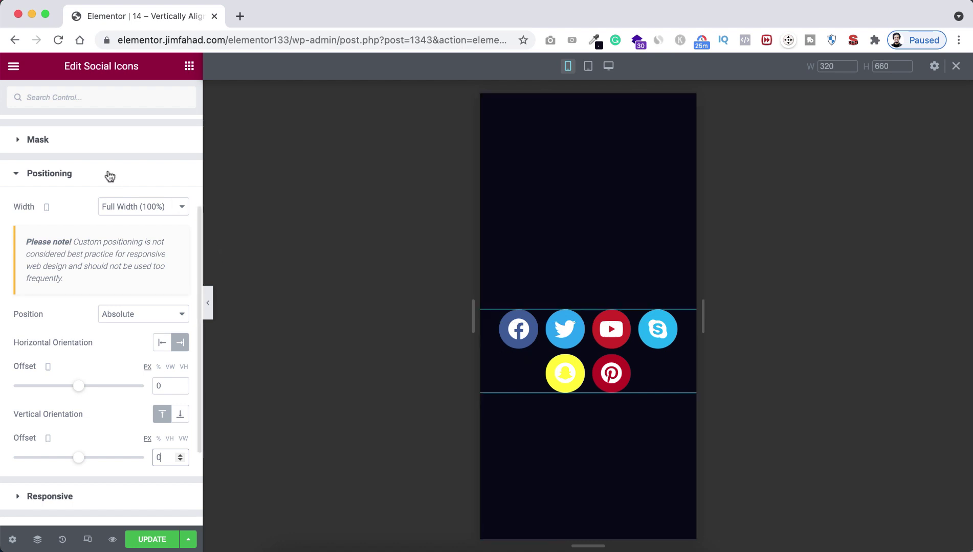
{"action": "scroll", "coordinate": [109, 176], "scroll_direction": "up", "scroll_amount": 5}
Shrink mobile icons to Size 24, Padding 0.3, Spacing 4, then preview tablet width
{"action": "left_click", "coordinate": [104, 97]}
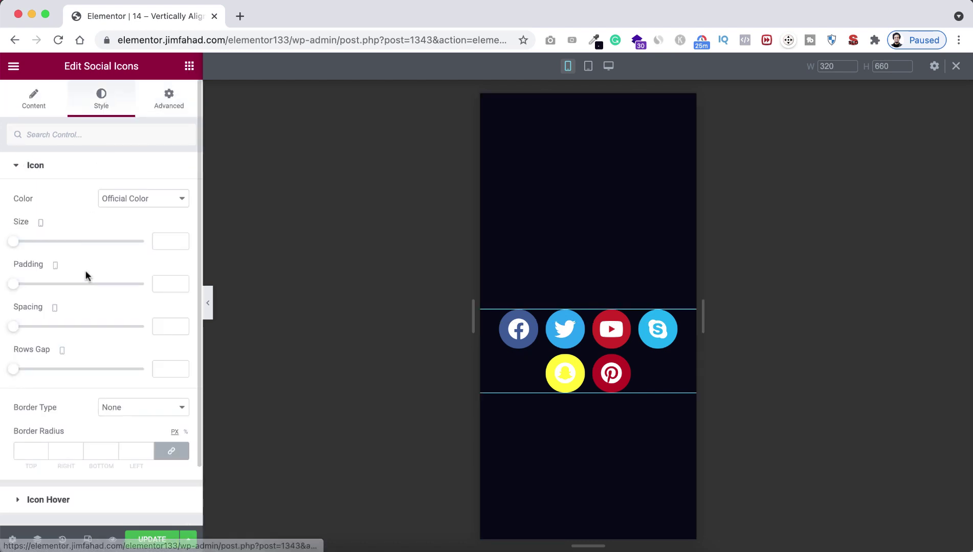
{"action": "scroll", "coordinate": [85, 270], "scroll_direction": "down", "scroll_amount": 2}
{"action": "scroll", "coordinate": [85, 270], "scroll_direction": "up", "scroll_amount": 2}
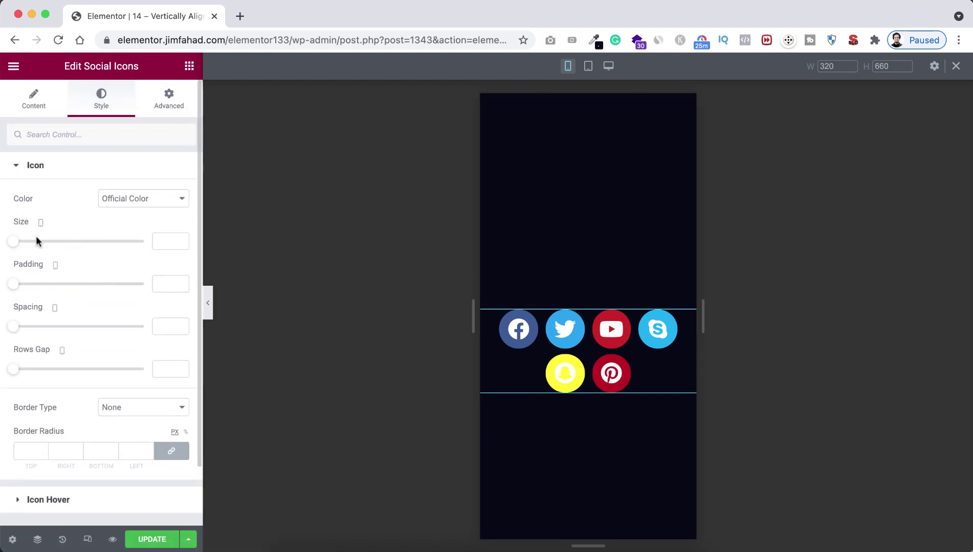
{"action": "left_click_drag", "start_coordinate": [17, 246], "coordinate": [24, 247]}
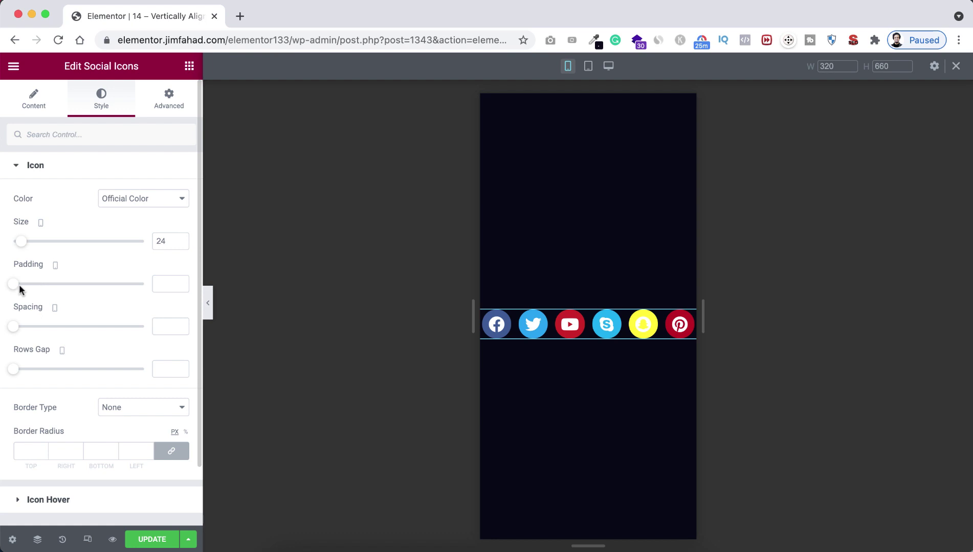
{"action": "left_click_drag", "start_coordinate": [16, 286], "coordinate": [21, 285]}
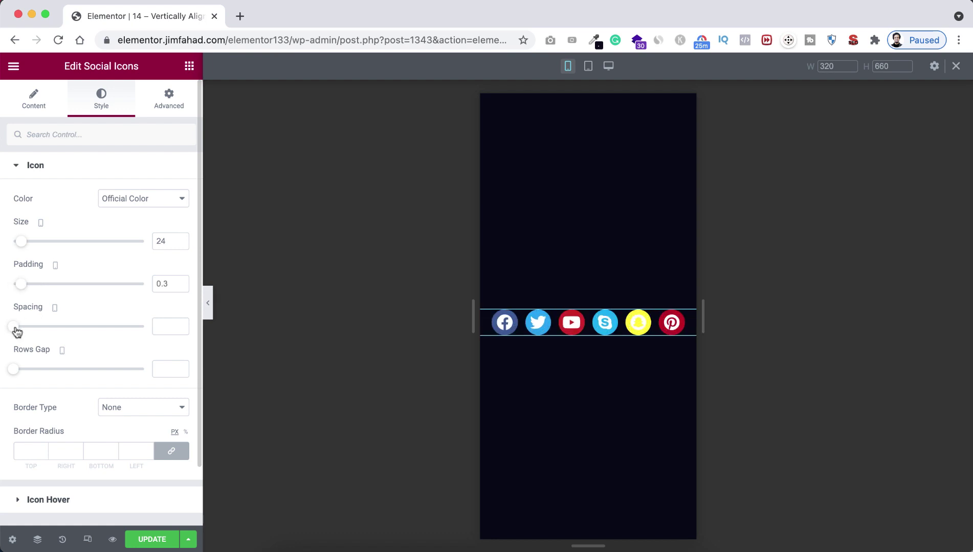
{"action": "left_click_drag", "start_coordinate": [17, 331], "coordinate": [21, 332]}
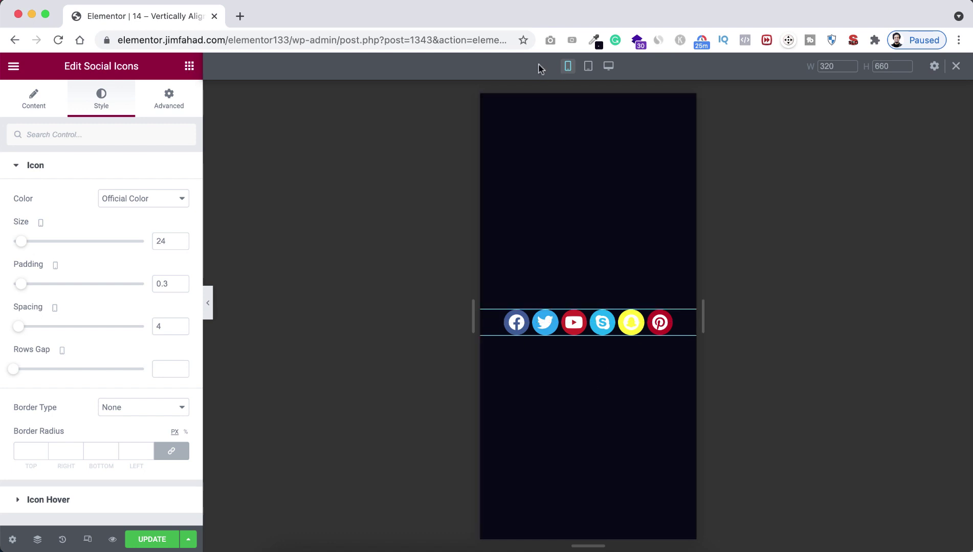
{"action": "left_click", "coordinate": [588, 66]}
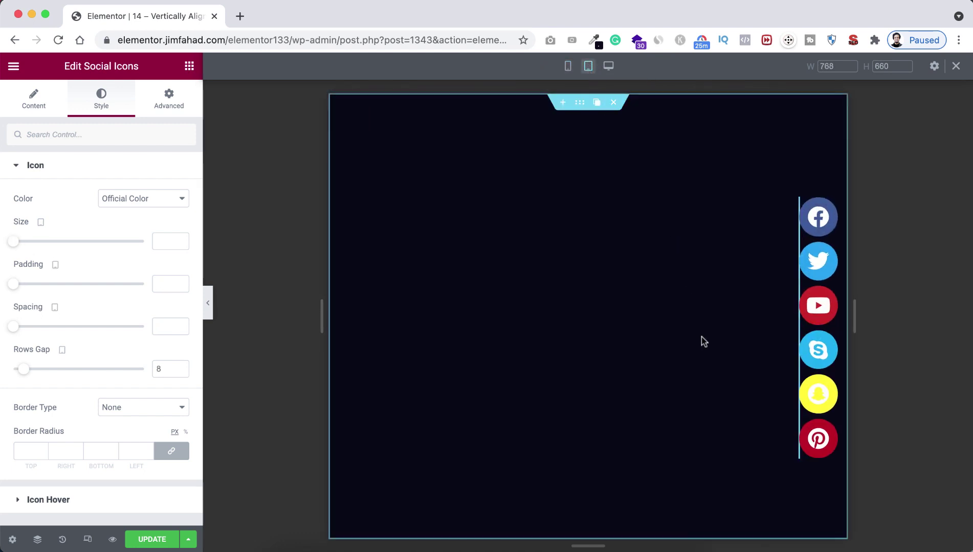
Preview at desktop width to verify the icons stay stacked on the right edge, then Update the page
{"action": "left_click", "coordinate": [609, 66]}
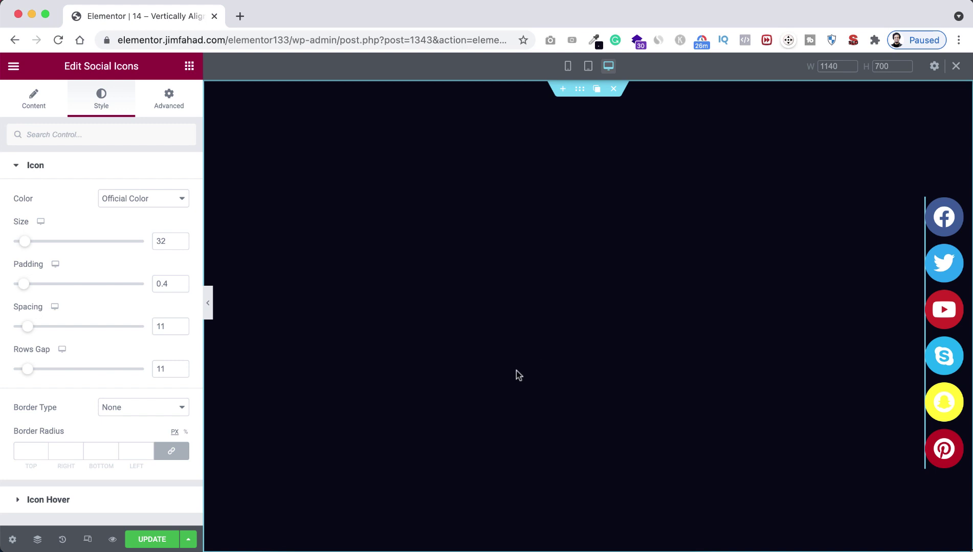
{"action": "left_click", "coordinate": [148, 540]}
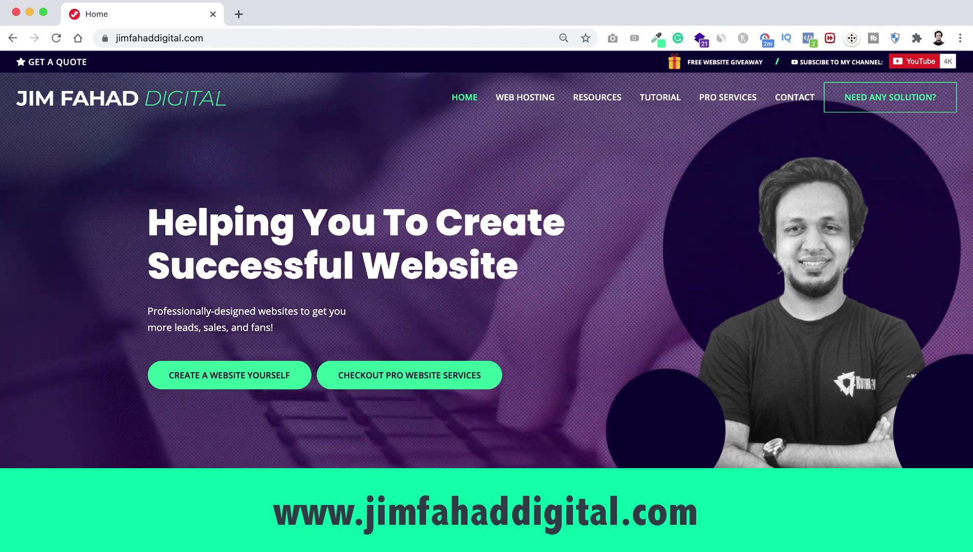
Bring up the jimfahaddigital.com homepage with its 'Helping You To Create Successful Website' banner
{"action": "left_click", "coordinate": [560, 2]}
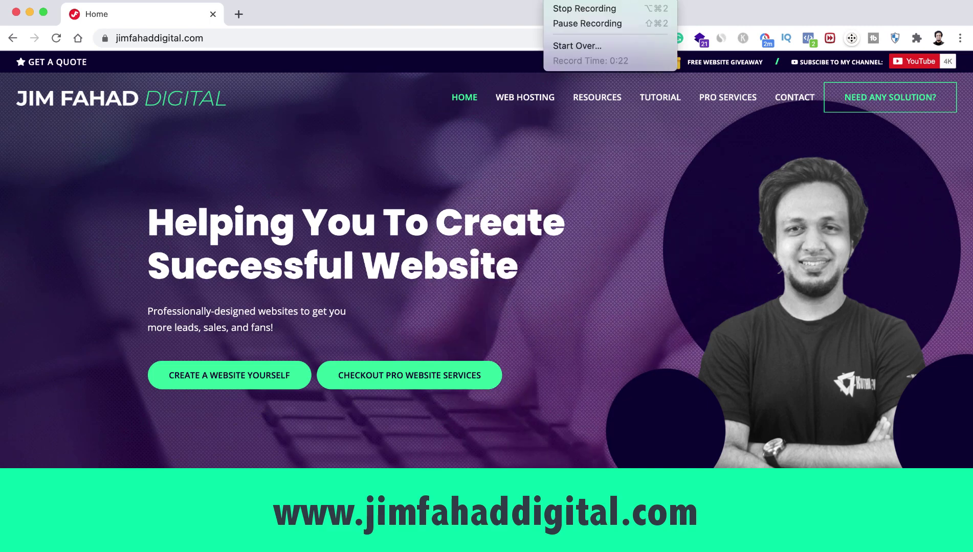